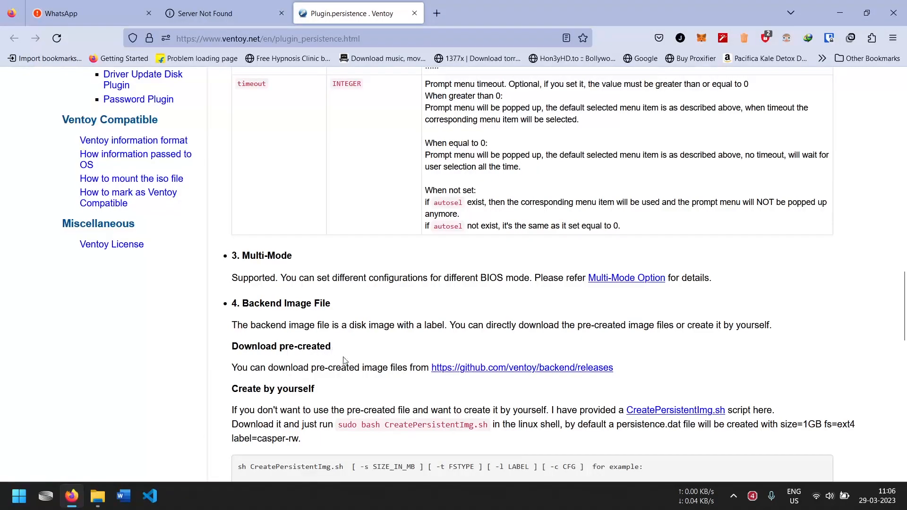
Open the linked ventoy/backend releases page, download images.zip from the 5.0 release, and show the downloaded file in its folder.
{"action": "middle_click", "coordinate": [454, 373]}
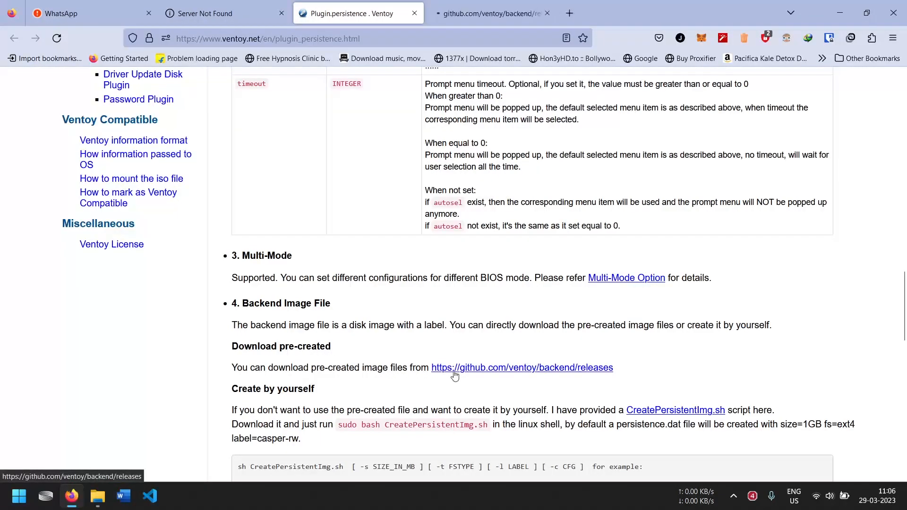
{"action": "left_click", "coordinate": [469, 14]}
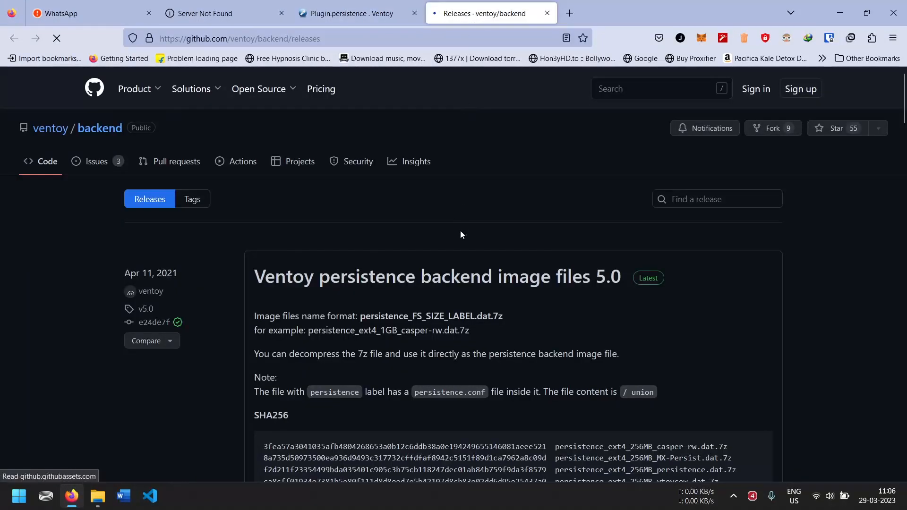
{"action": "scroll", "coordinate": [461, 231], "scroll_direction": "down", "scroll_amount": 3}
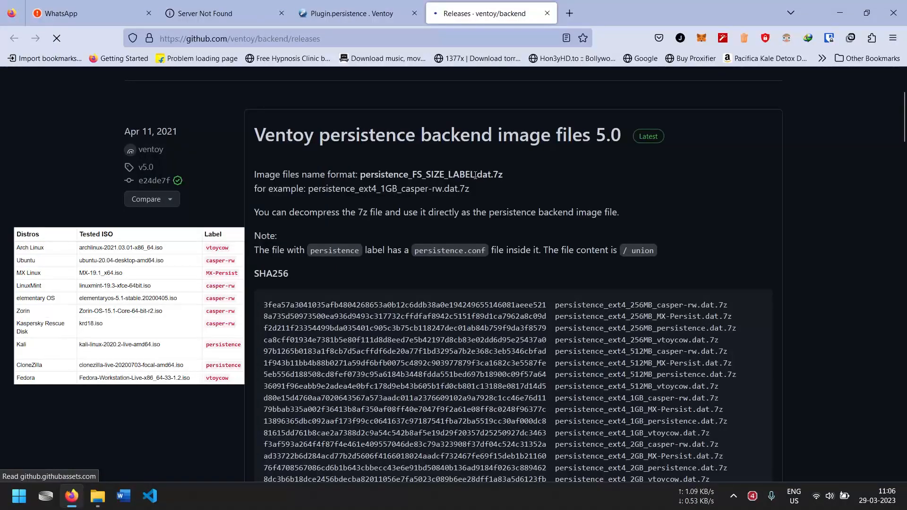
{"action": "scroll", "coordinate": [496, 202], "scroll_direction": "down", "scroll_amount": 2}
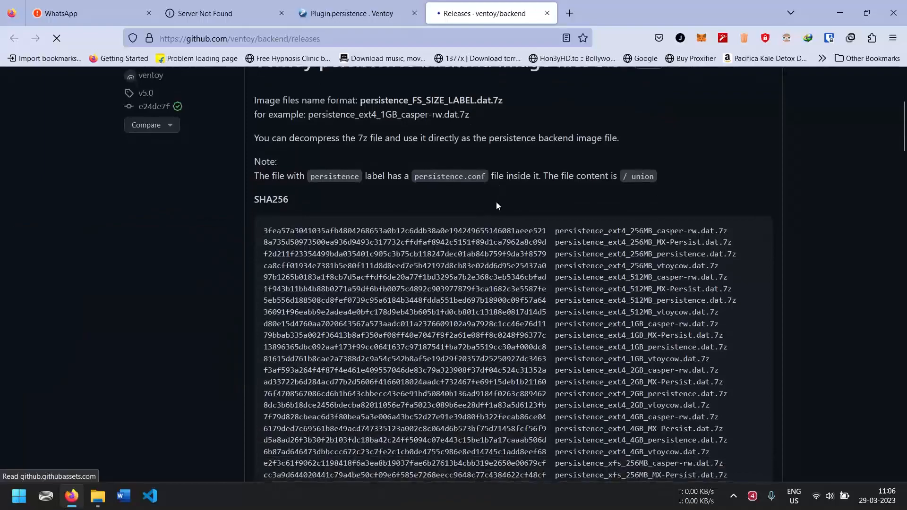
{"action": "scroll", "coordinate": [496, 201], "scroll_direction": "down", "scroll_amount": 6}
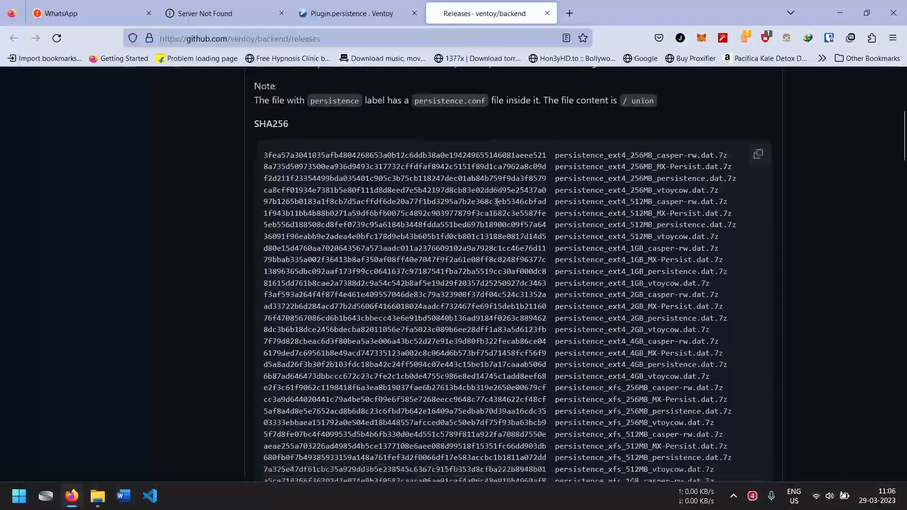
{"action": "scroll", "coordinate": [496, 202], "scroll_direction": "down", "scroll_amount": 3}
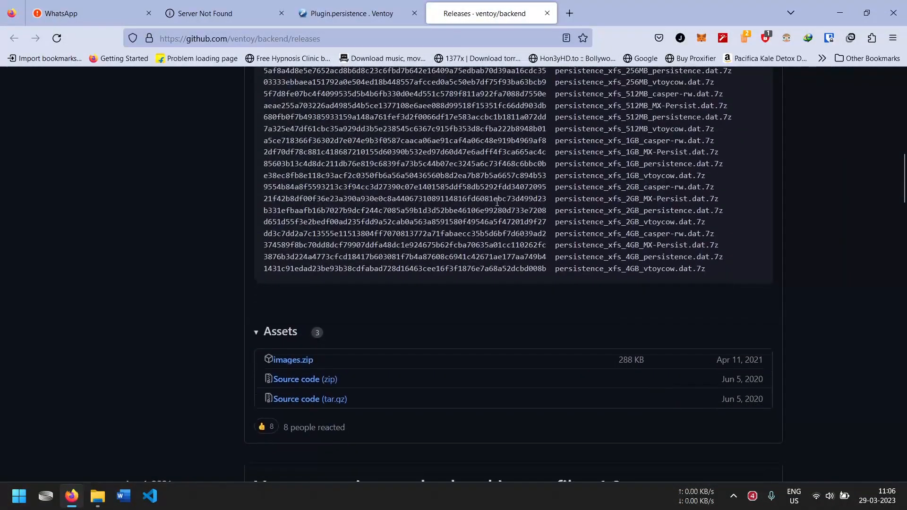
{"action": "left_click", "coordinate": [299, 363]}
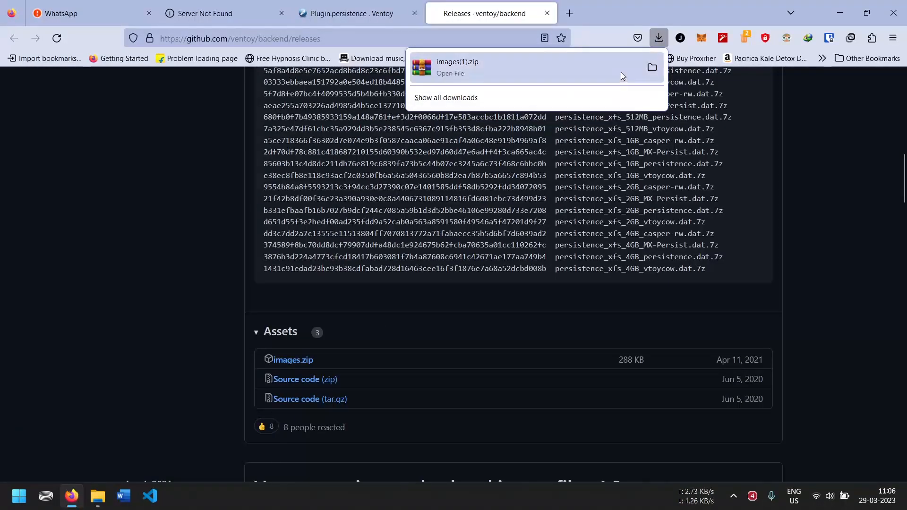
{"action": "left_click", "coordinate": [652, 69]}
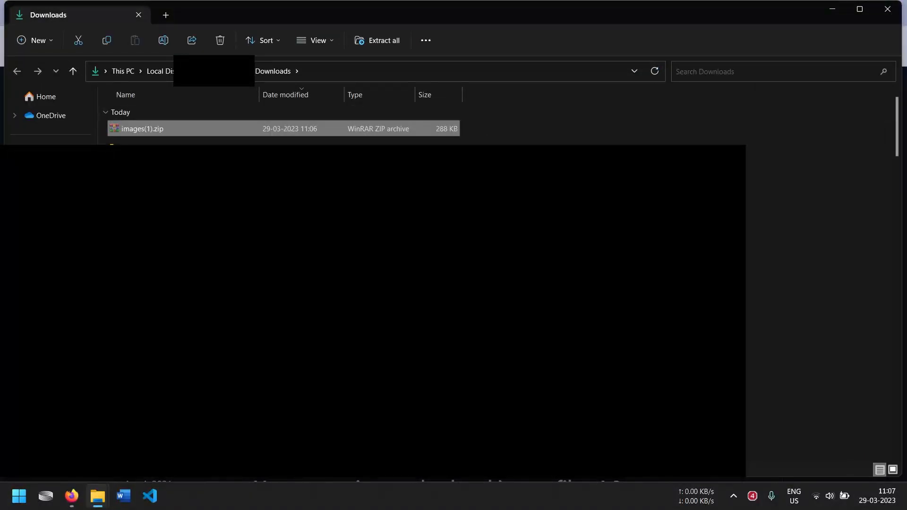
Open images(1).zip from the desktop and select persistence_ext4_4GB_persistence.dat.7z inside its images folder.
{"action": "key", "text": "super+d"}
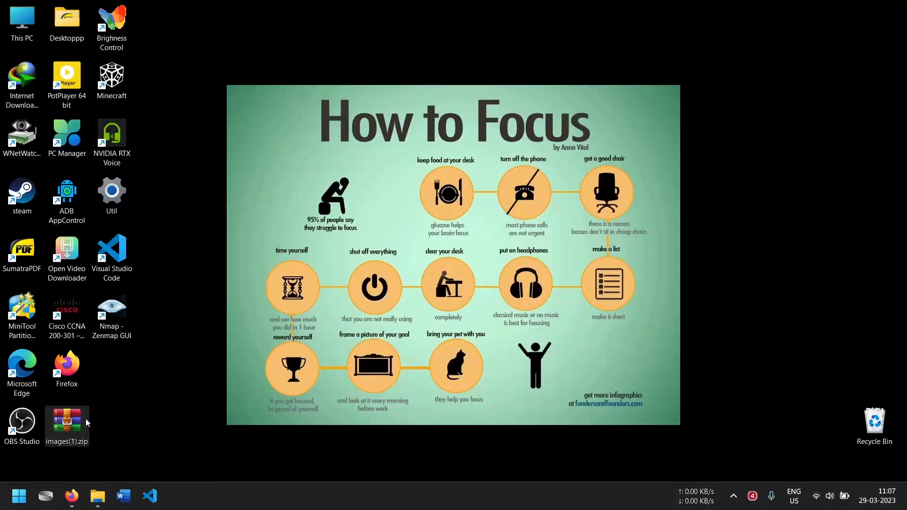
{"action": "double_click", "coordinate": [77, 421]}
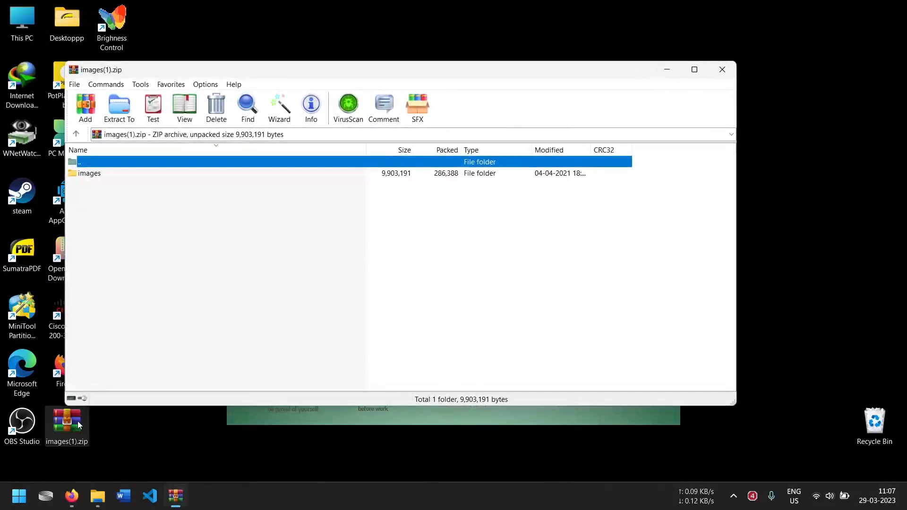
{"action": "double_click", "coordinate": [95, 176]}
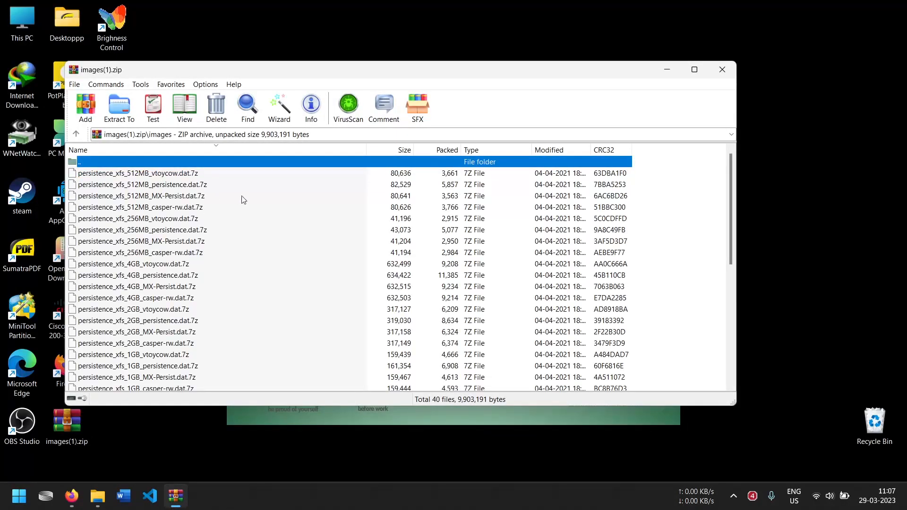
{"action": "left_click", "coordinate": [695, 69]}
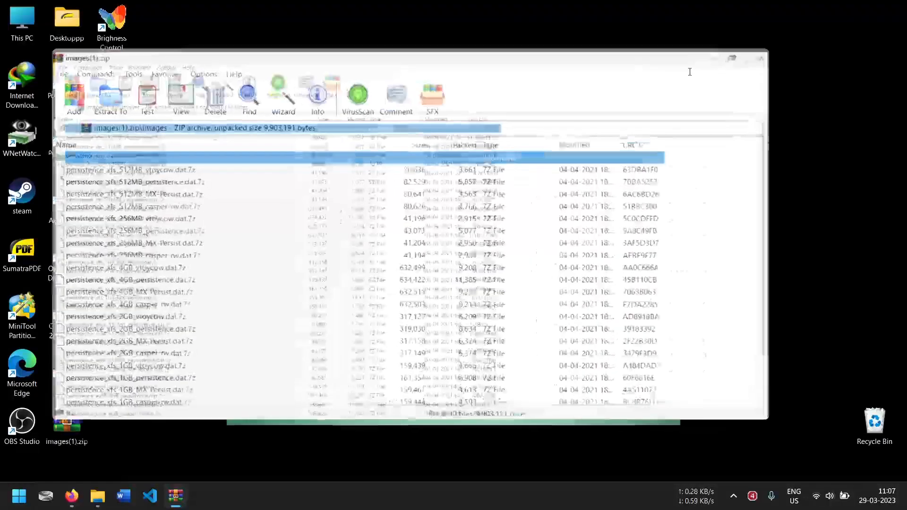
{"action": "scroll", "coordinate": [558, 170], "scroll_direction": "down", "scroll_amount": 2}
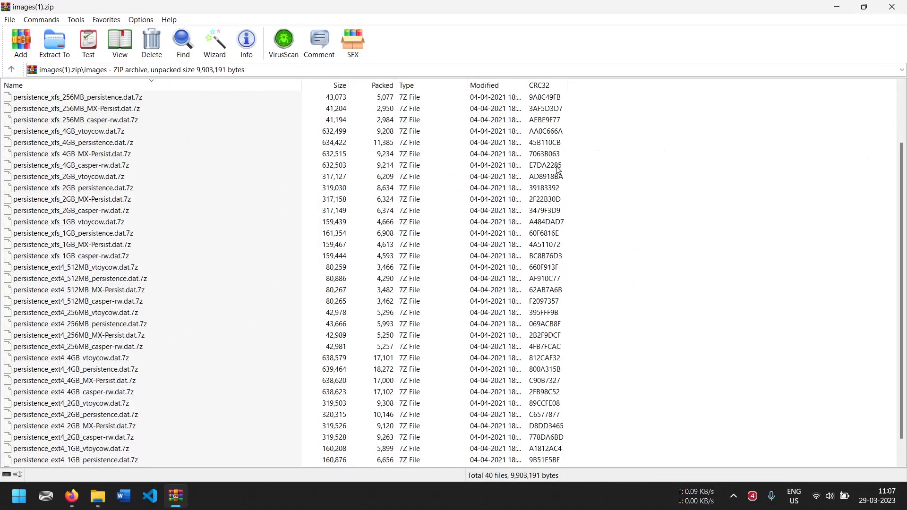
{"action": "scroll", "coordinate": [558, 170], "scroll_direction": "up", "scroll_amount": 1}
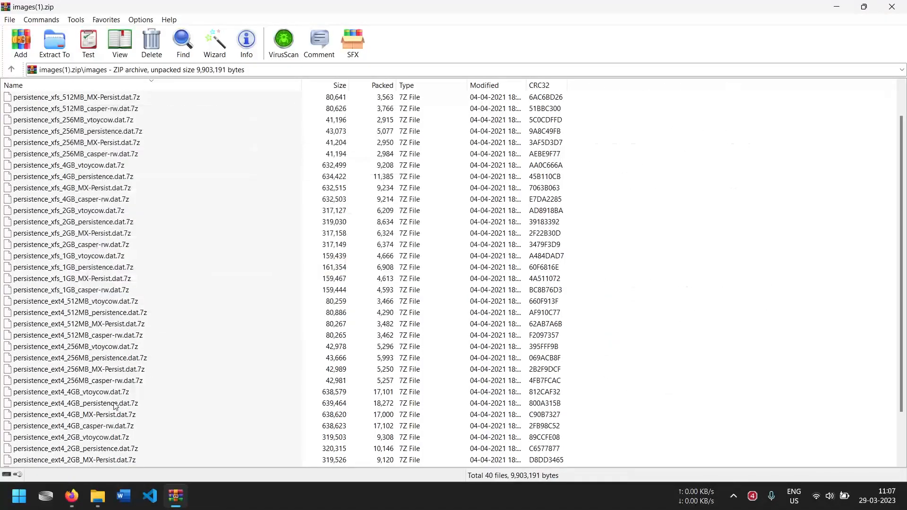
{"action": "left_click", "coordinate": [103, 405]}
Arrange the archive and the Ventoy (E:) drive side by side and copy persistence_ext4_4GB_persistence.dat.7z to the drive's root.
{"action": "left_click_drag", "start_coordinate": [473, 11], "coordinate": [906, 121]}
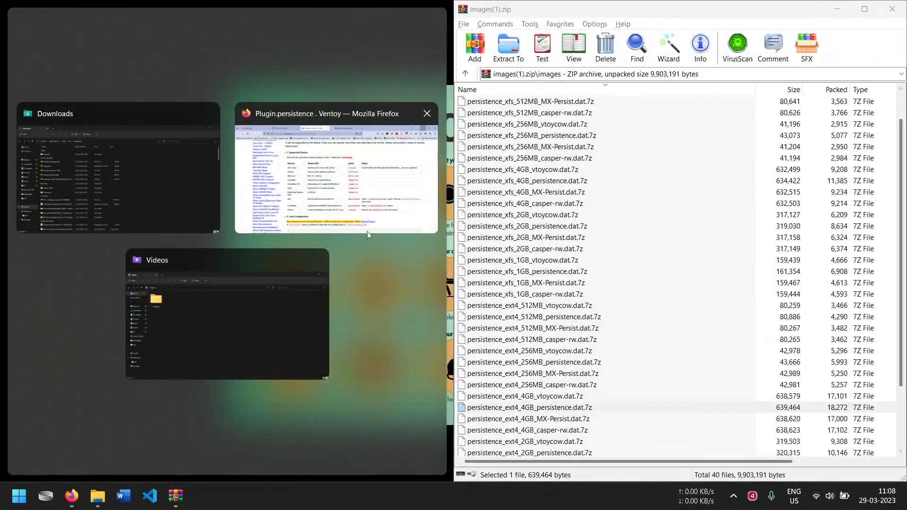
{"action": "left_click", "coordinate": [378, 301]}
{"action": "key", "text": "super+e"}
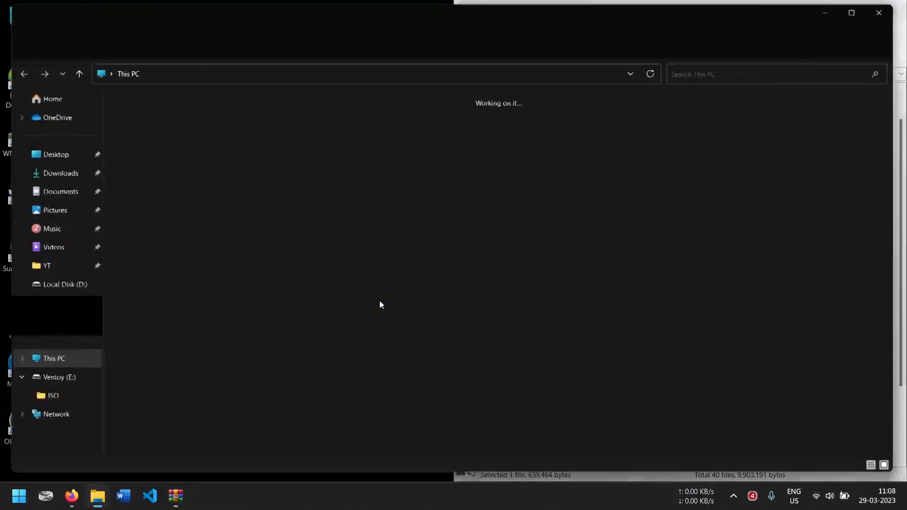
{"action": "double_click", "coordinate": [469, 121]}
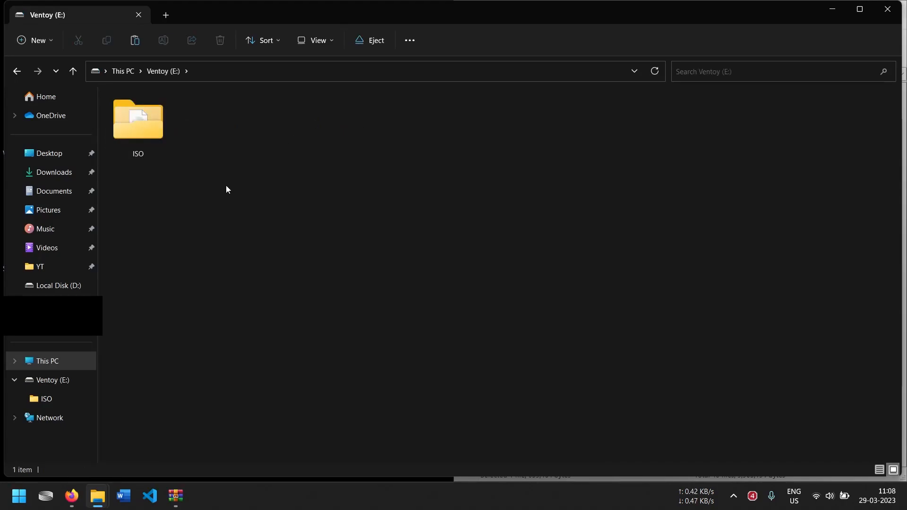
{"action": "left_click_drag", "start_coordinate": [458, 7], "coordinate": [3, 85]}
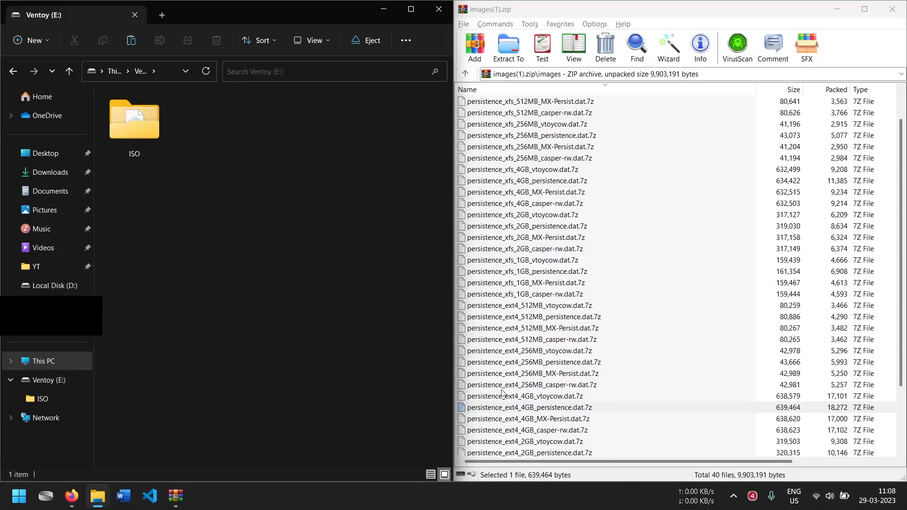
{"action": "left_click_drag", "start_coordinate": [511, 409], "coordinate": [230, 145]}
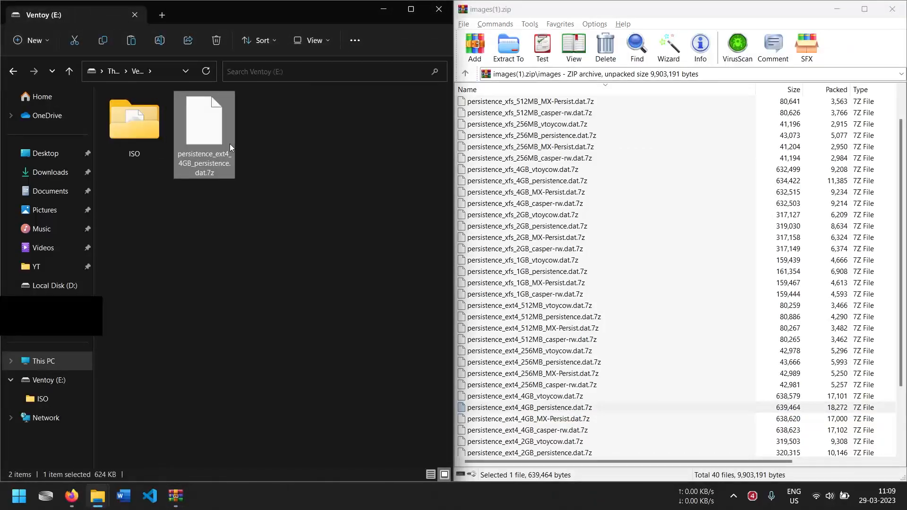
Extract persistence_ext4_4GB_persistence.dat.7z directly into the root of the Ventoy (E:) drive and select the extracted .dat file.
{"action": "right_click", "coordinate": [202, 166]}
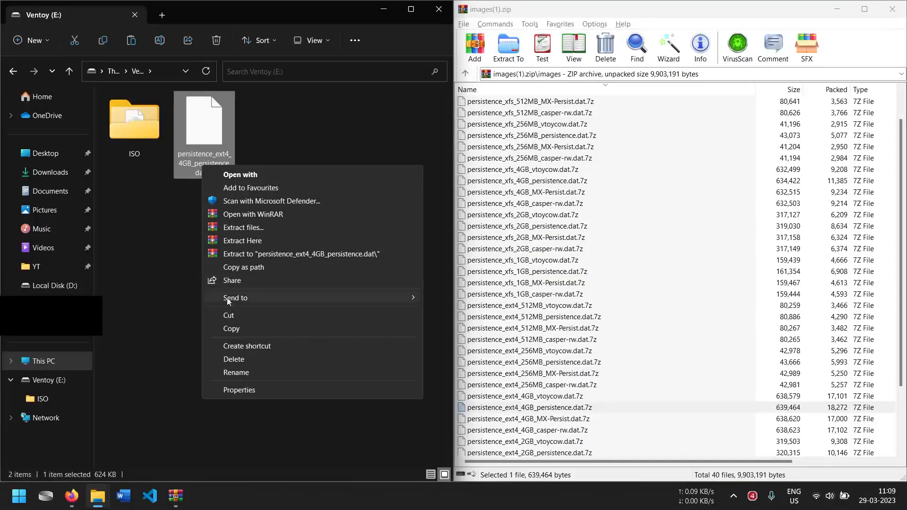
{"action": "left_click", "coordinate": [240, 241]}
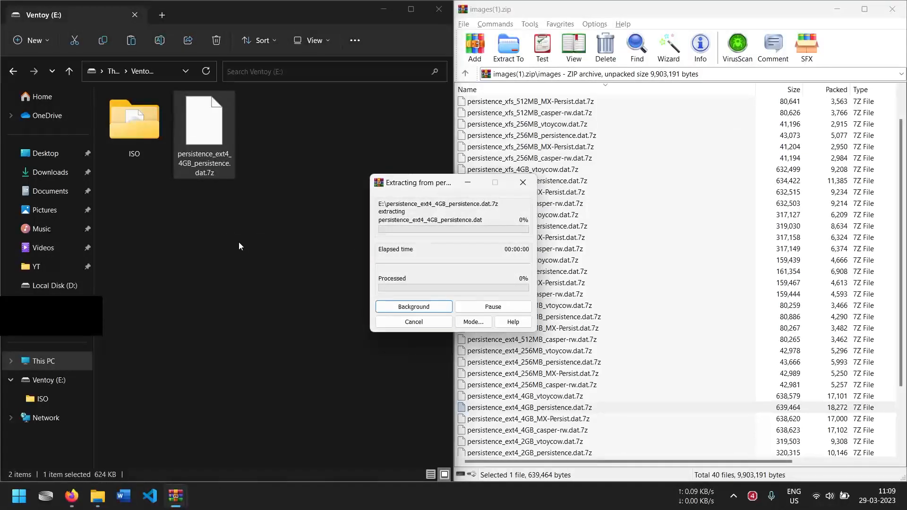
{"action": "left_click_drag", "start_coordinate": [443, 184], "coordinate": [290, 208]}
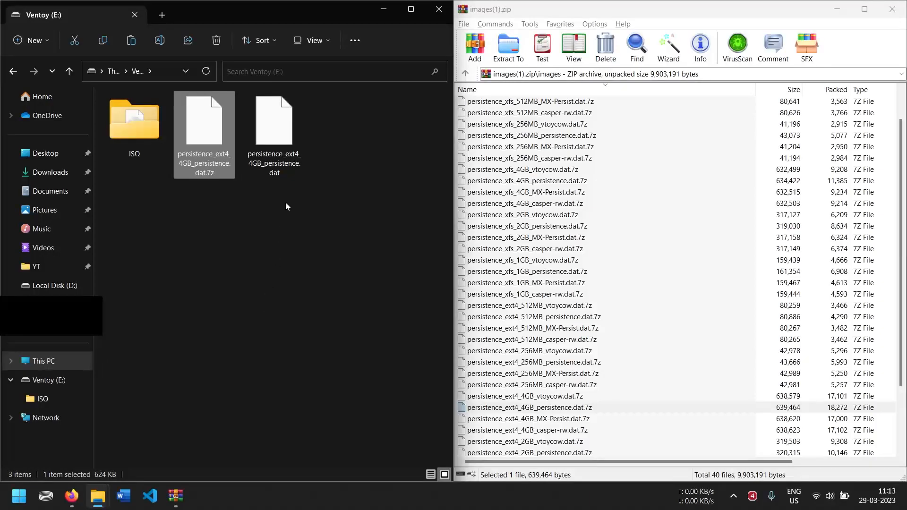
{"action": "left_click", "coordinate": [281, 143]}
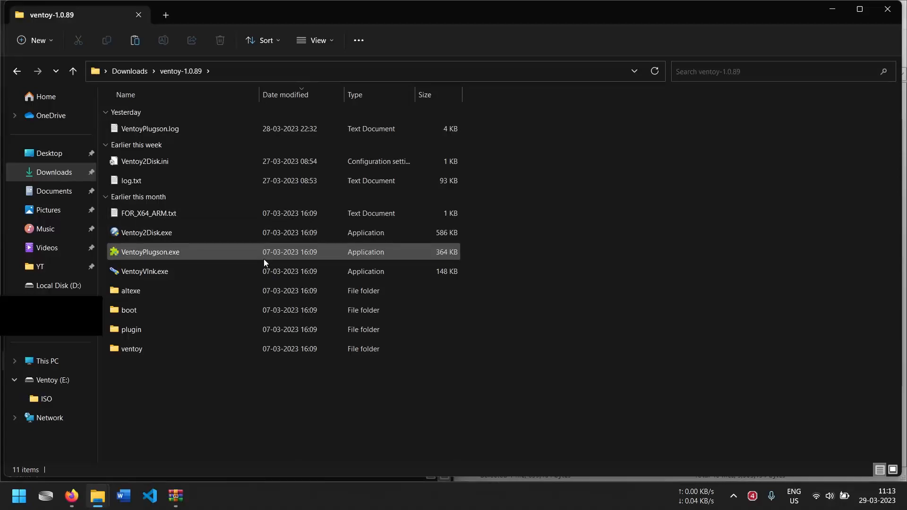
Launch VentoyPlugson.exe from the ventoy-1.0.89 folder, start it for the E: USB drive, and begin a new Persistence Plugin entry.
{"action": "left_click", "coordinate": [177, 254]}
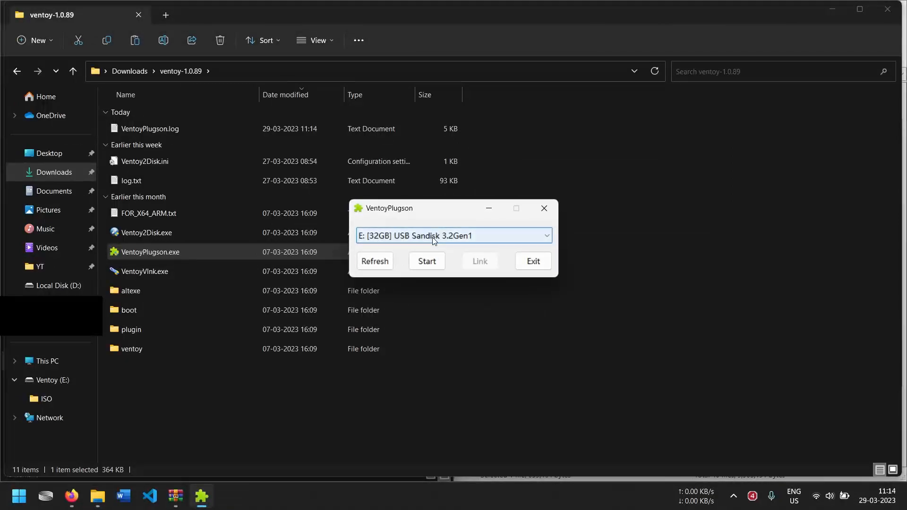
{"action": "left_click", "coordinate": [426, 261]}
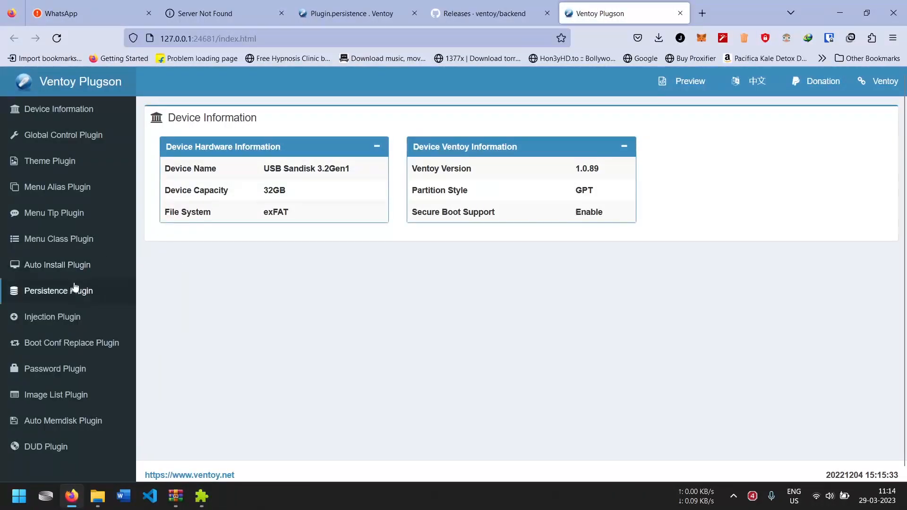
{"action": "left_click", "coordinate": [100, 297]}
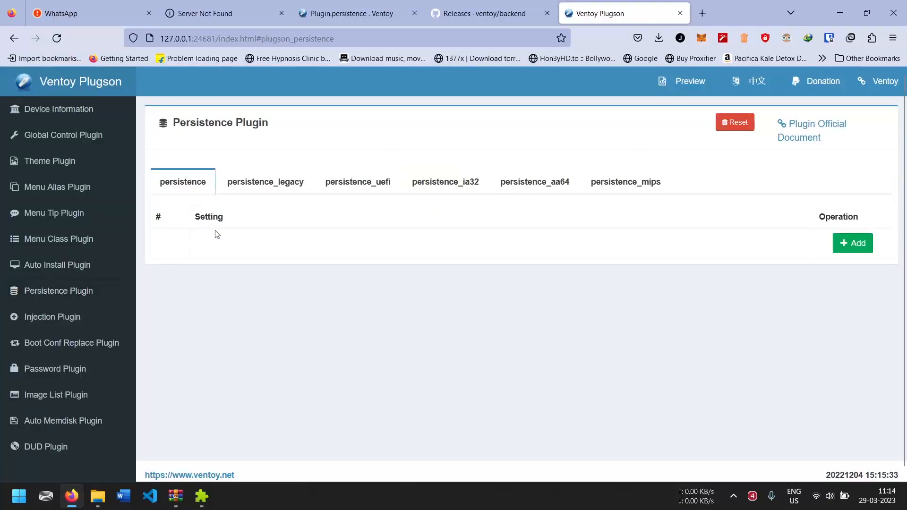
{"action": "left_click", "coordinate": [840, 250]}
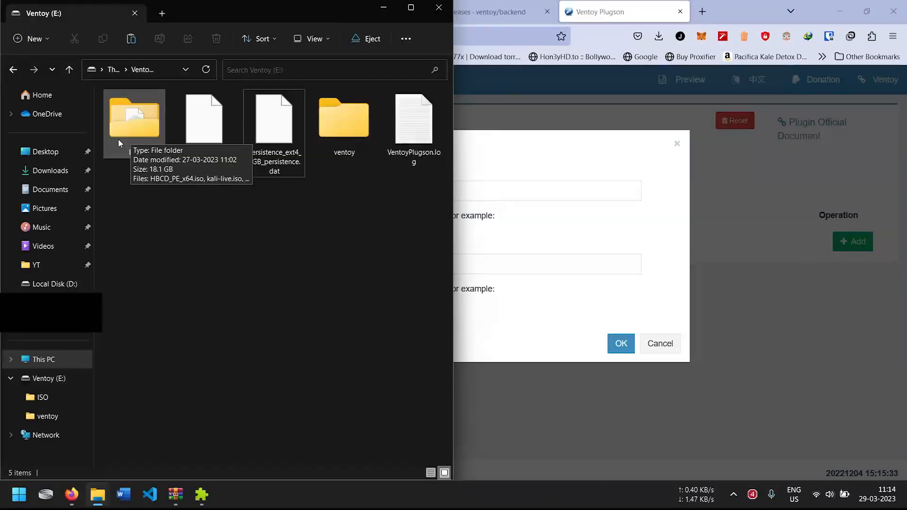
Copy the ISO folder's path from the Ventoy drive and set the persistence entry's File Path to E:\ISO\kali-live.iso.
{"action": "double_click", "coordinate": [118, 139]}
{"action": "left_click", "coordinate": [165, 134]}
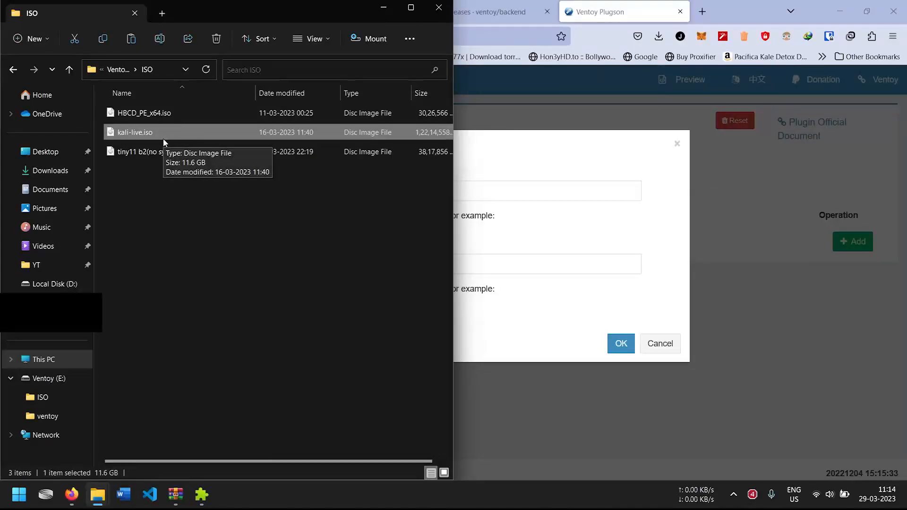
{"action": "left_click", "coordinate": [168, 74]}
{"action": "key", "text": "ctrl+c"}
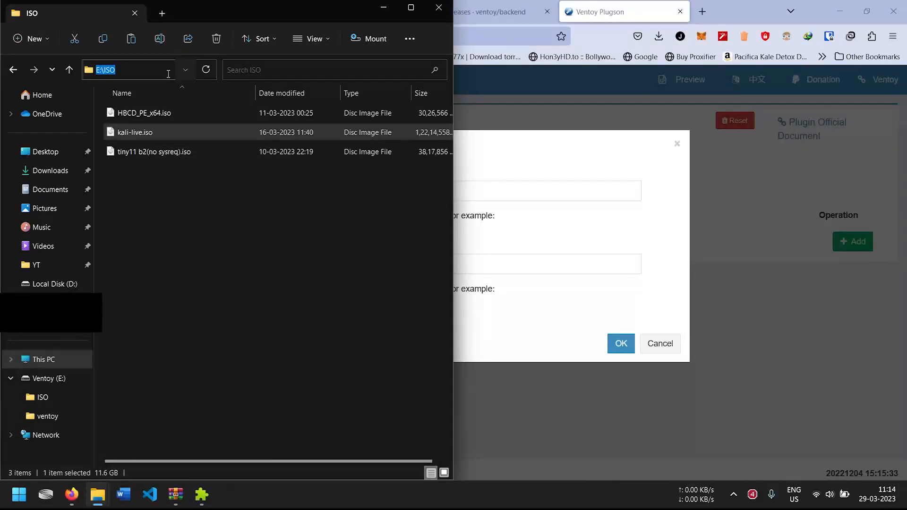
{"action": "left_click", "coordinate": [486, 188]}
{"action": "key", "text": "ctrl+v"}
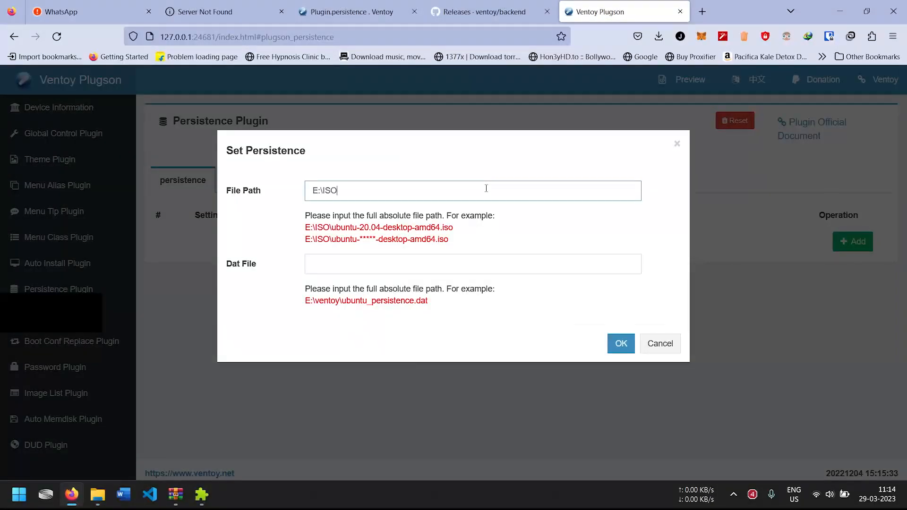
{"action": "type", "text": "\\kali-live.iso"}
Move persistence_ext4_4GB_persistence.dat into the ventoy folder on the E: drive and open that folder.
{"action": "key", "text": "alt+Tab"}
{"action": "left_click_drag", "start_coordinate": [403, 151], "coordinate": [214, 140]}
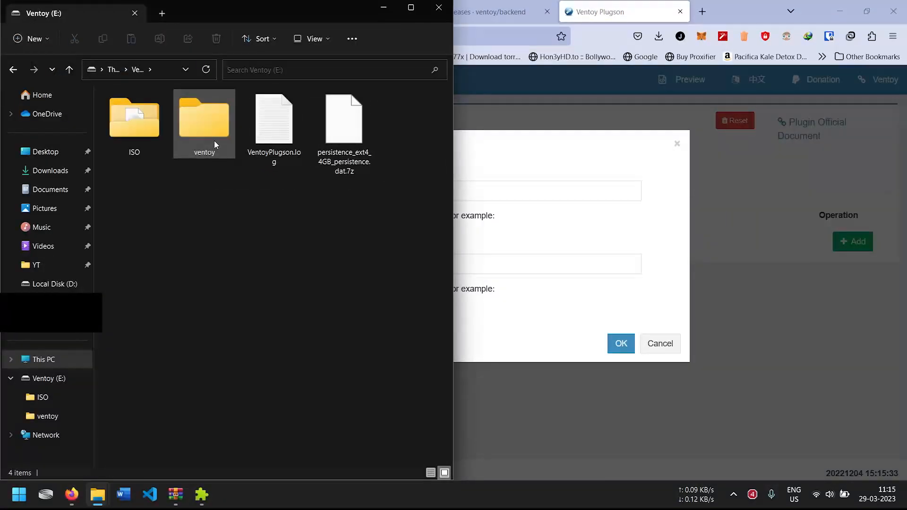
{"action": "double_click", "coordinate": [214, 140]}
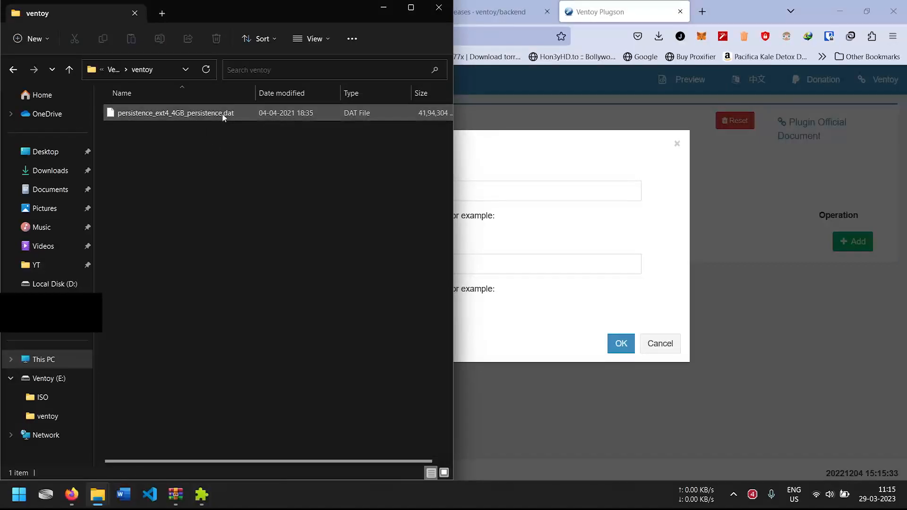
Set the persistence entry's Dat File to E:\ventoy\persistence_ext4_4GB_persistence.dat using the copied folder path and file name, and confirm the entry.
{"action": "left_click", "coordinate": [166, 69]}
{"action": "key", "text": "ctrl+c"}
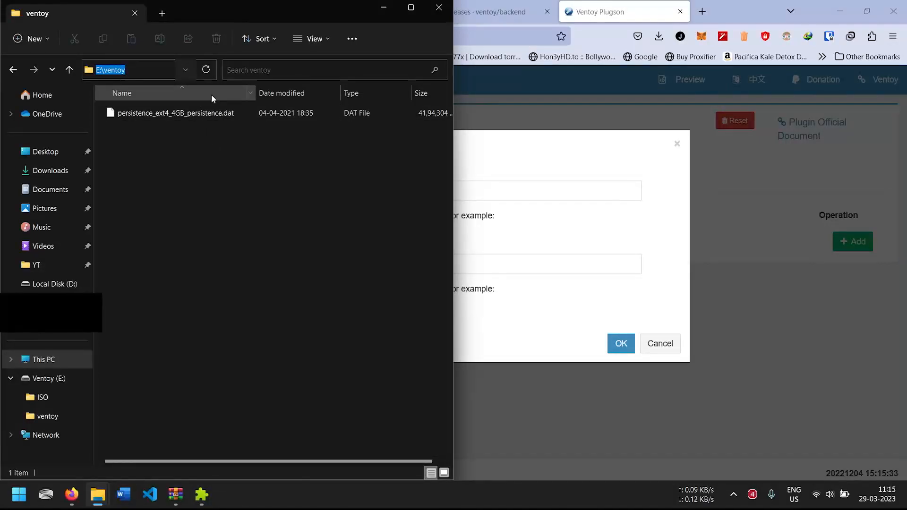
{"action": "left_click", "coordinate": [529, 264]}
{"action": "key", "text": "ctrl+v"}
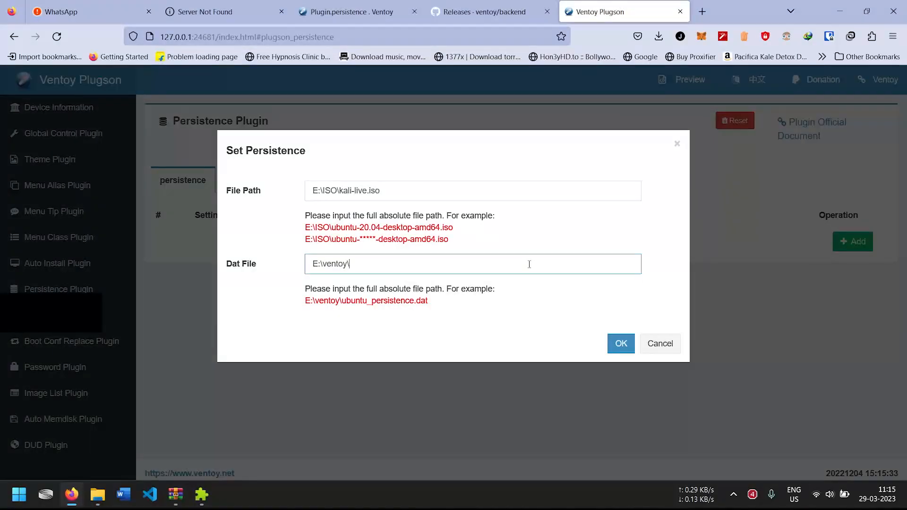
{"action": "key", "text": "alt+Tab"}
{"action": "left_click", "coordinate": [183, 117]}
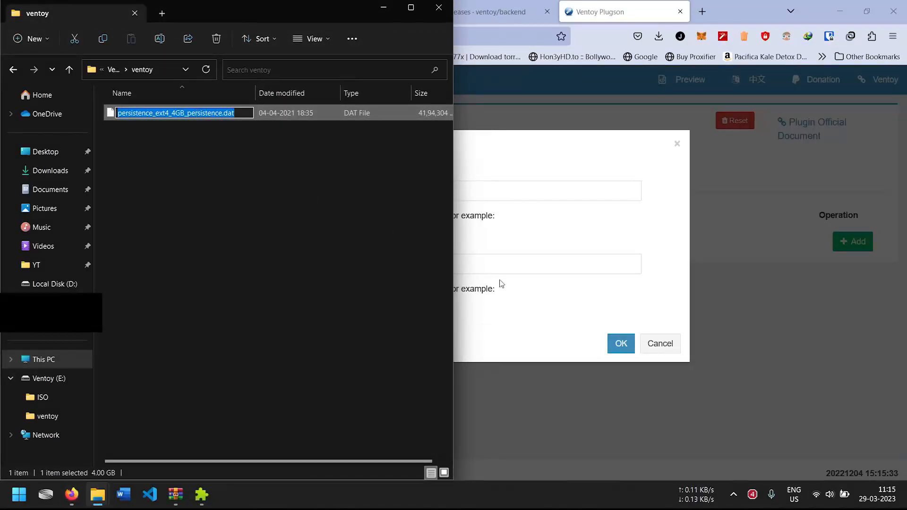
{"action": "left_click", "coordinate": [509, 264]}
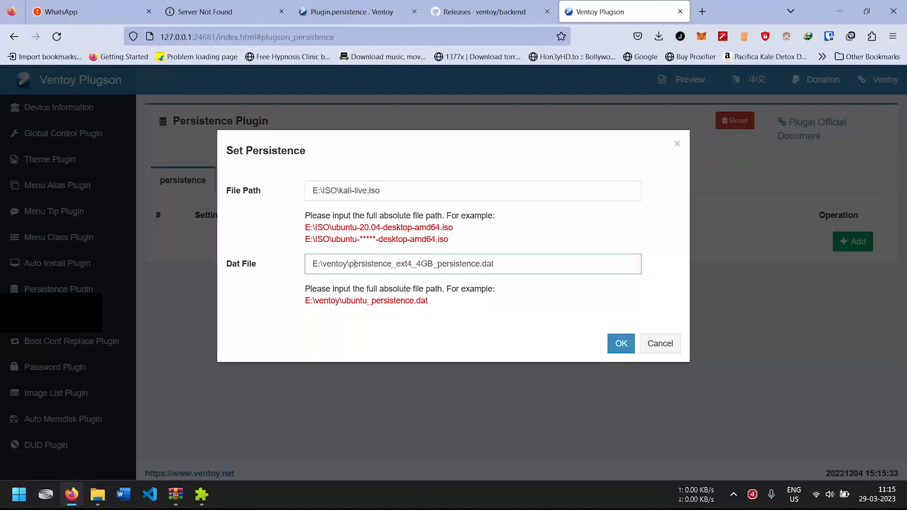
{"action": "left_click", "coordinate": [621, 344]}
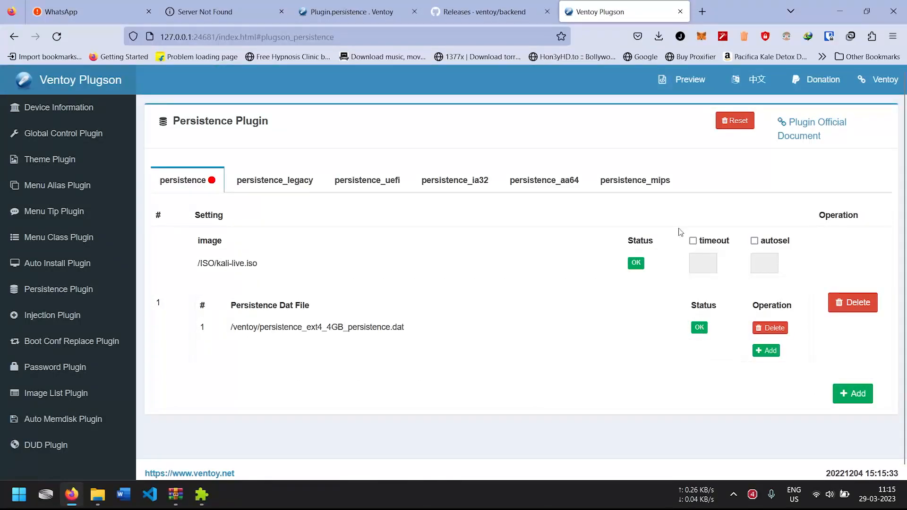
Stop the VentoyPlugson service for the E: drive, exit the program, and minimize the browser.
{"action": "left_click", "coordinate": [200, 499]}
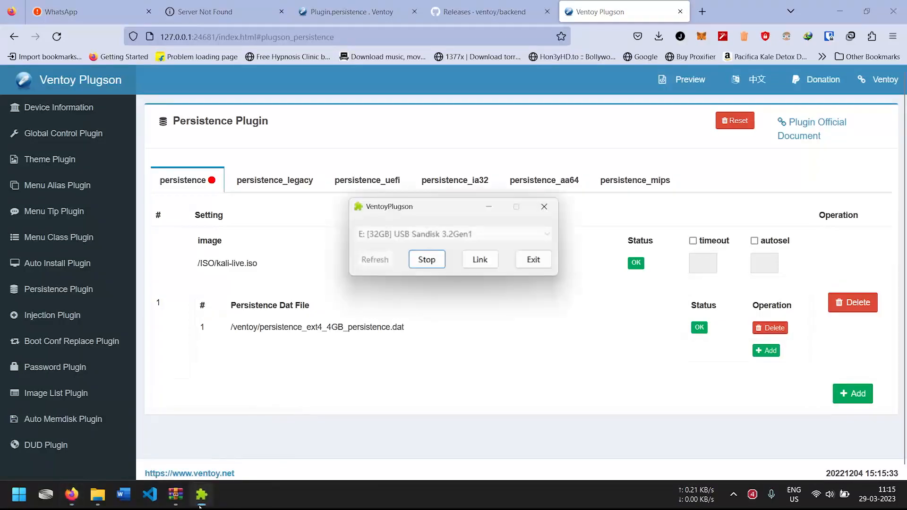
{"action": "left_click", "coordinate": [426, 265]}
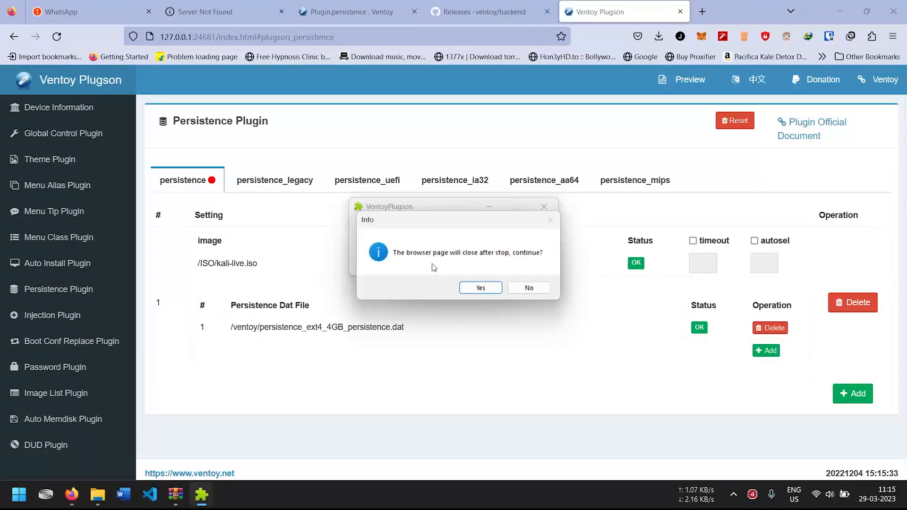
{"action": "left_click", "coordinate": [484, 290]}
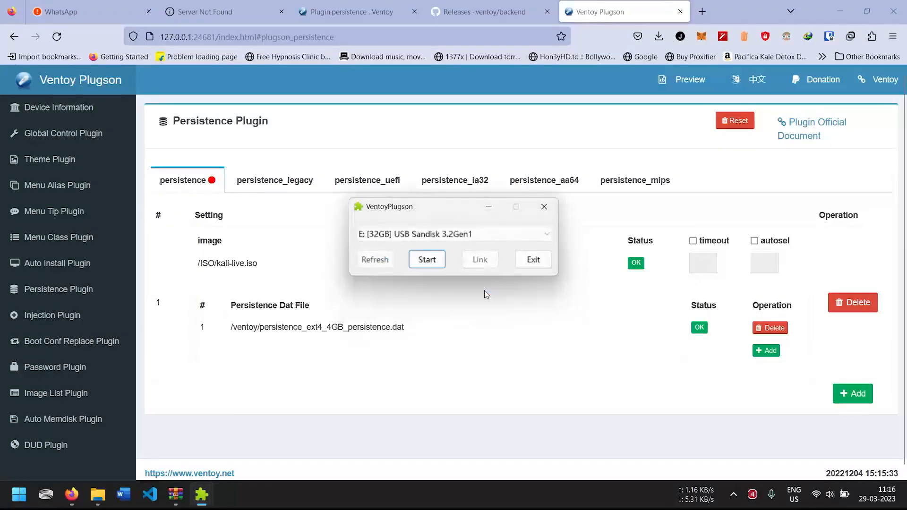
{"action": "left_click", "coordinate": [524, 267]}
{"action": "left_click", "coordinate": [842, 10]}
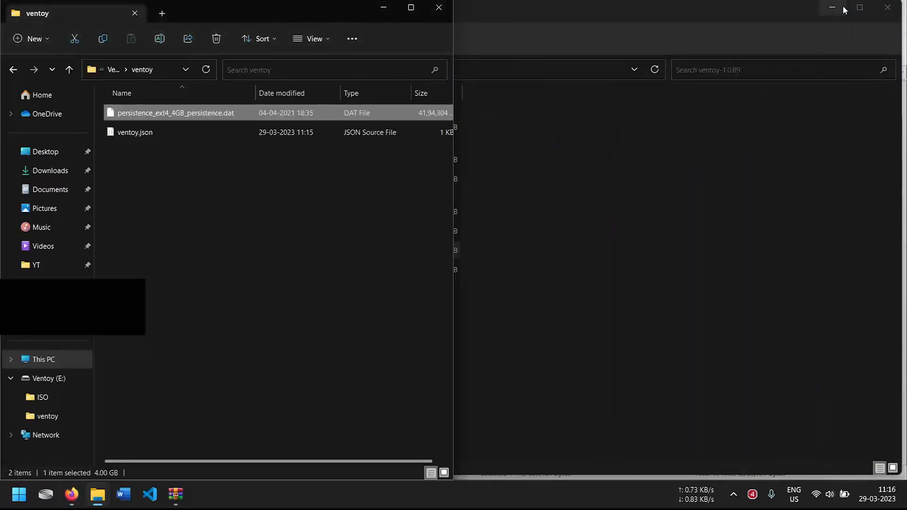
Return from the ventoy folder to the root of the Ventoy (E:) drive and safely eject the Sandisk 3.2Gen1 USB drive.
{"action": "left_click", "coordinate": [283, 178]}
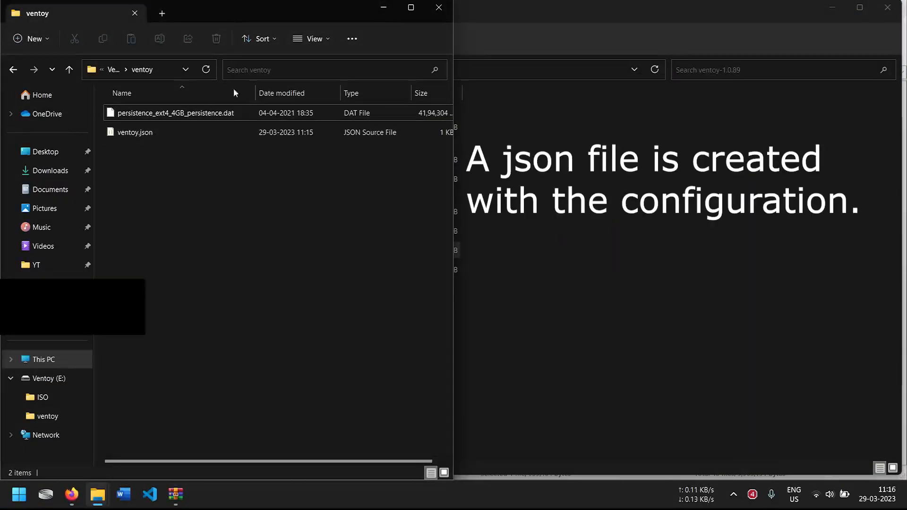
{"action": "left_click", "coordinate": [412, 7]}
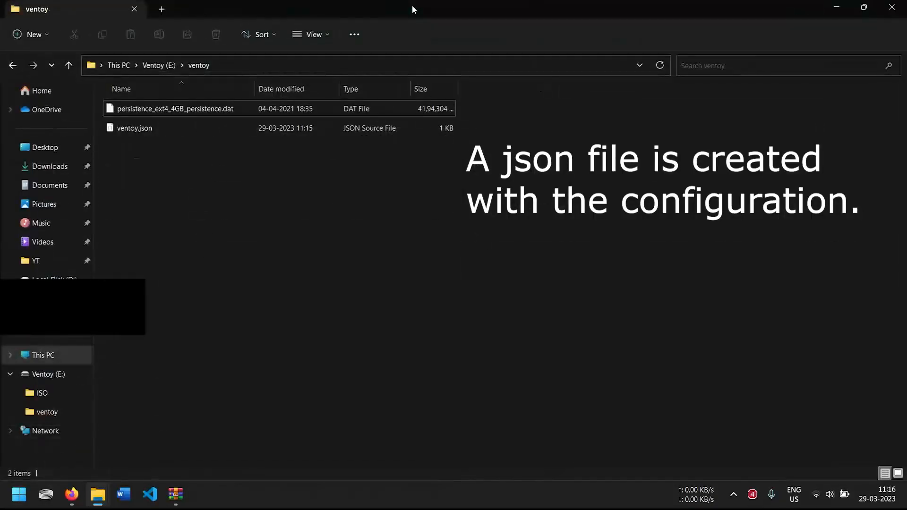
{"action": "left_click", "coordinate": [158, 67]}
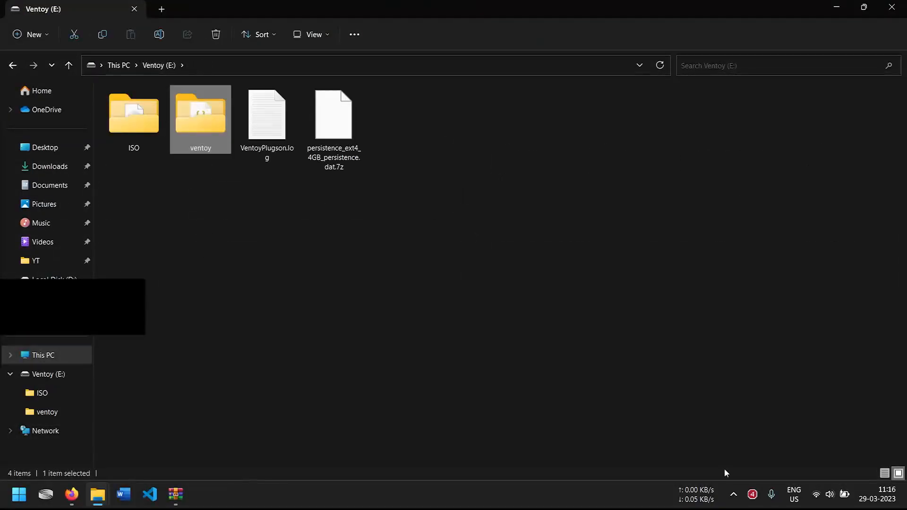
{"action": "left_click", "coordinate": [732, 494]}
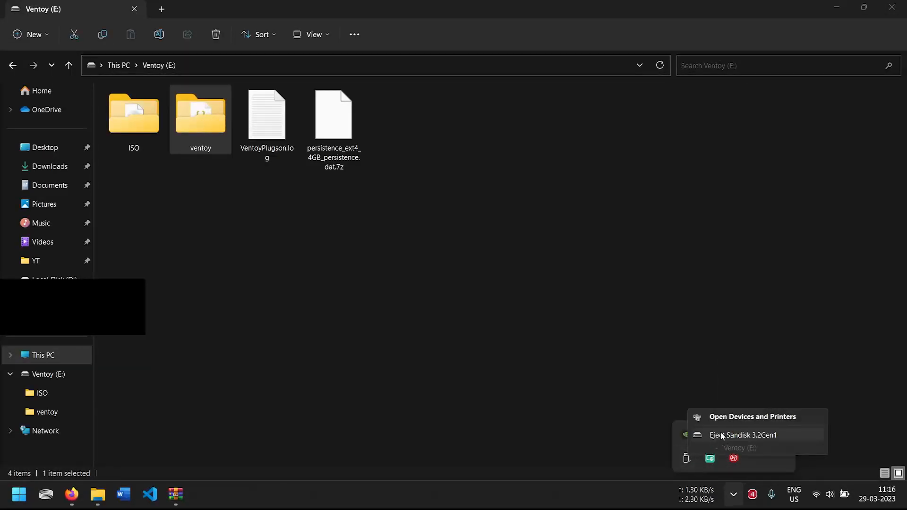
{"action": "left_click", "coordinate": [722, 432]}
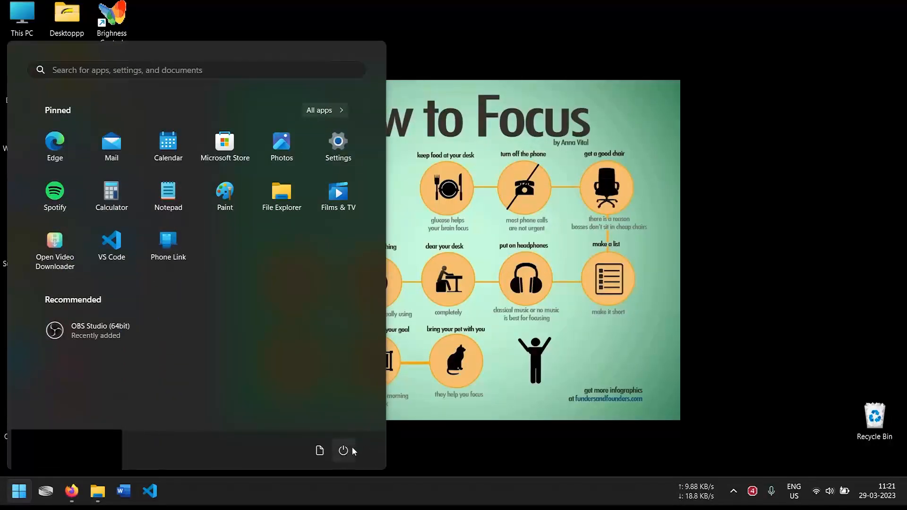
Restart the computer into Ventoy and boot kali-live.iso in normal mode with /ventoy/persistence_ext4_4GB_persistence.dat.
{"action": "left_click", "coordinate": [352, 447]}
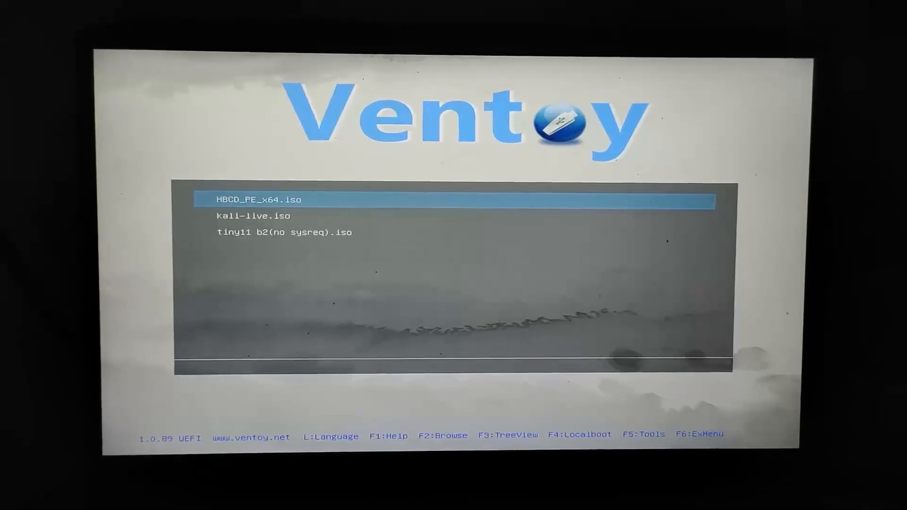
{"action": "key", "text": "Down"}
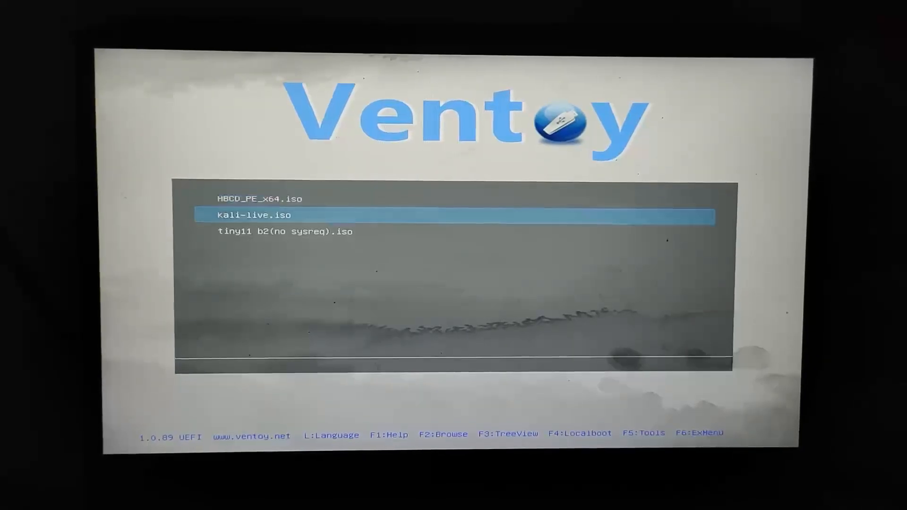
{"action": "key", "text": "Return"}
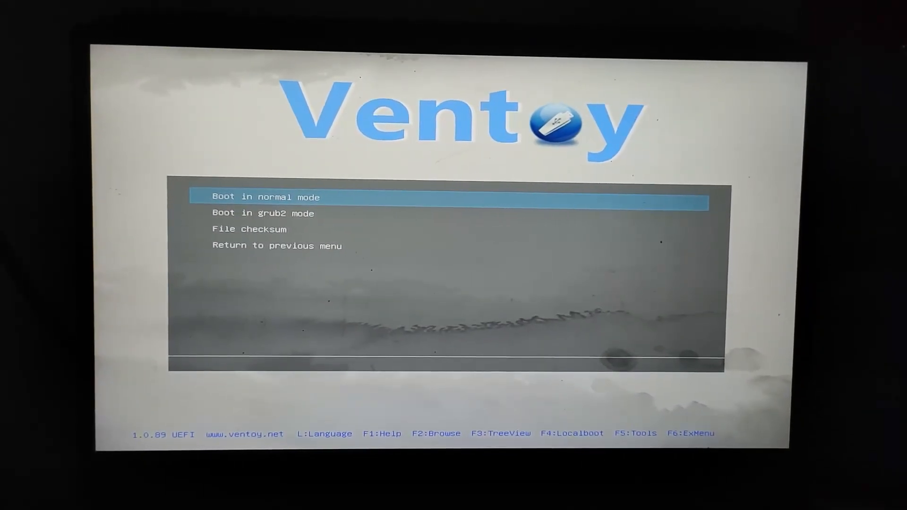
{"action": "key", "text": "Return"}
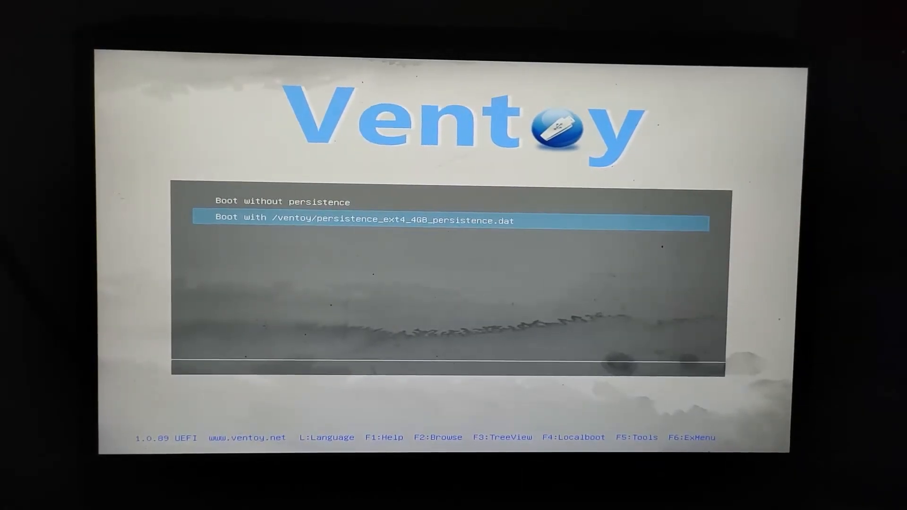
{"action": "key", "text": "Up"}
{"action": "key", "text": "Down"}
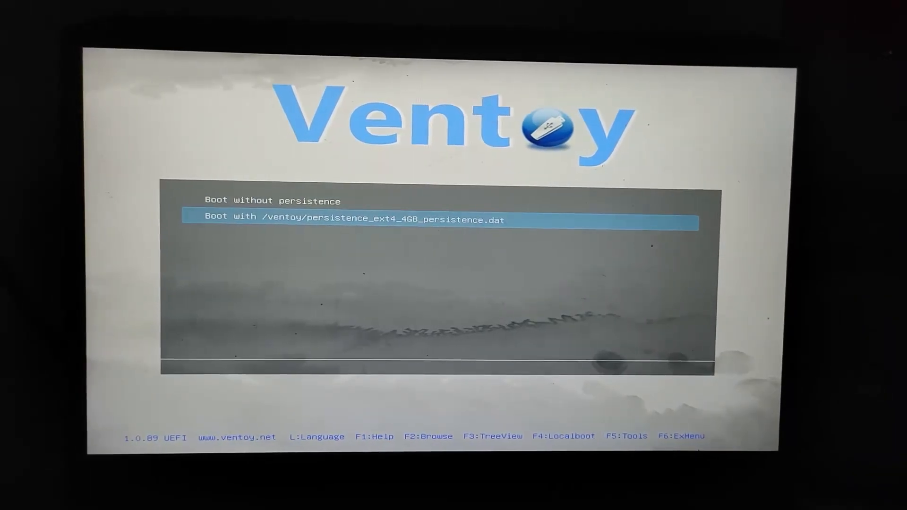
{"action": "key", "text": "Return"}
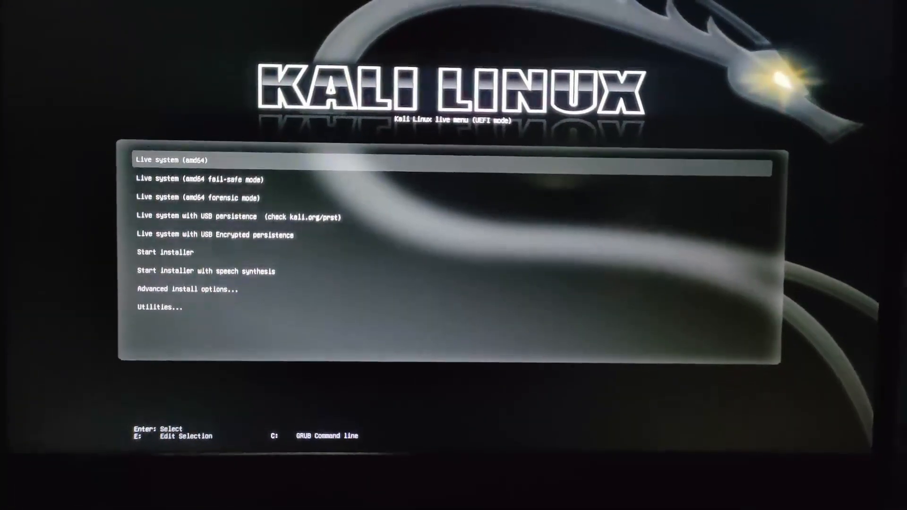
Boot the Kali Linux live system with the USB persistence option.
{"action": "key", "text": "Down"}
{"action": "key", "text": "Down"}
{"action": "key", "text": "Down"}
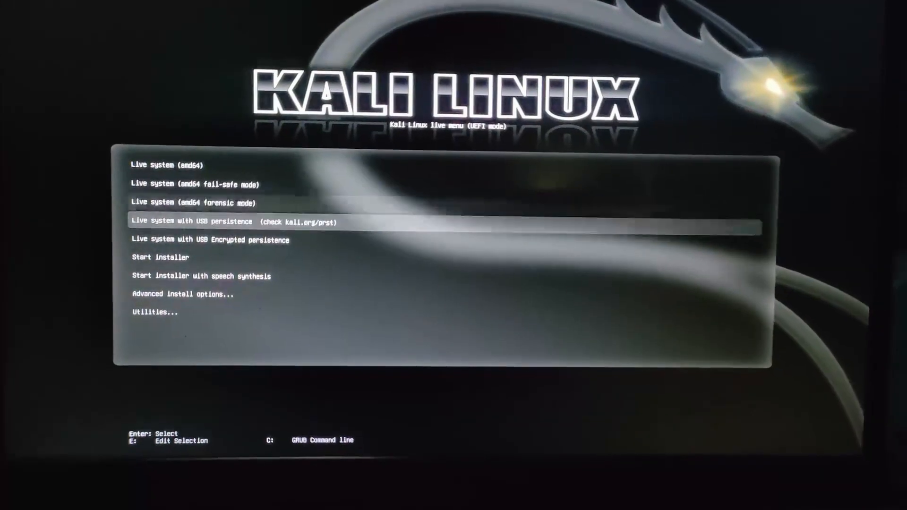
{"action": "key", "text": "Return"}
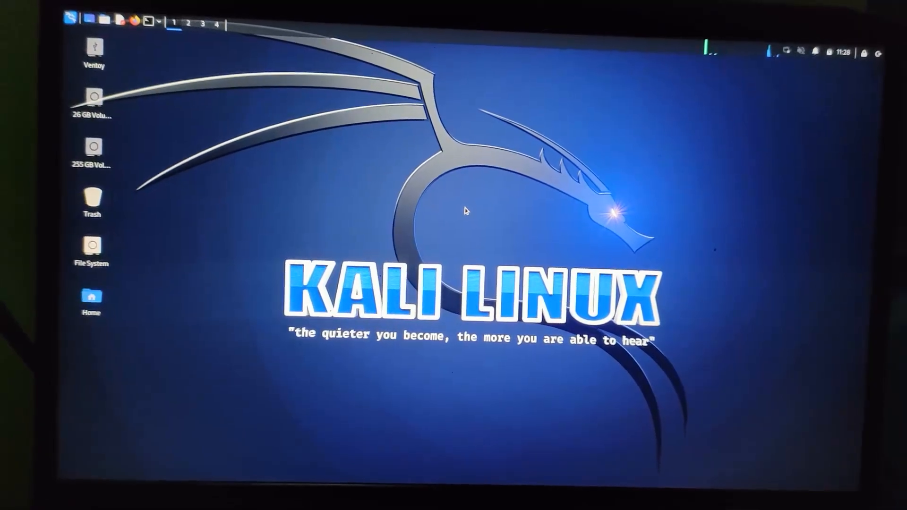
Create an empty file named test.txt on the Kali desktop.
{"action": "right_click", "coordinate": [460, 185]}
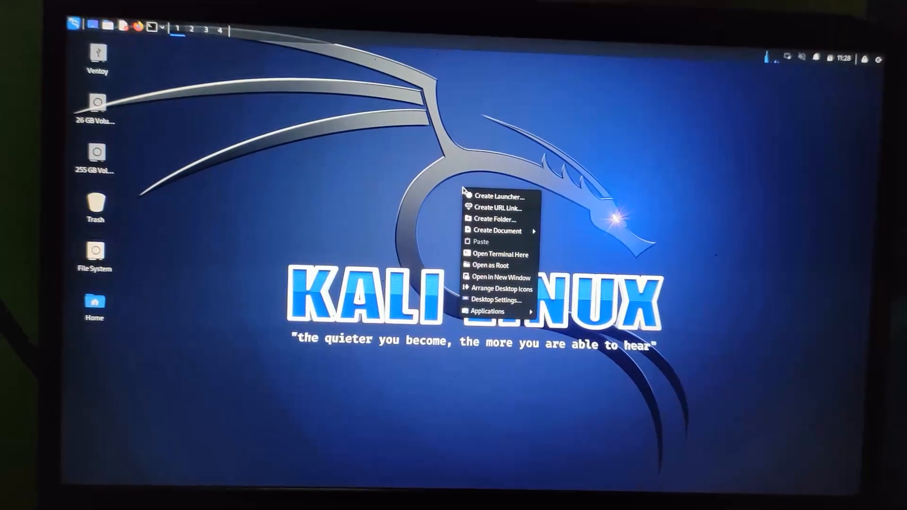
{"action": "mouse_move", "coordinate": [497, 231]}
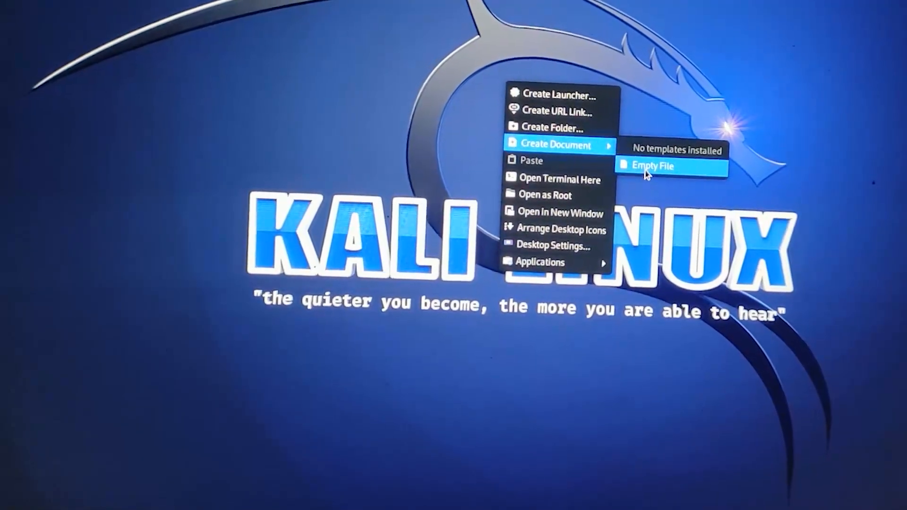
{"action": "left_click", "coordinate": [646, 167]}
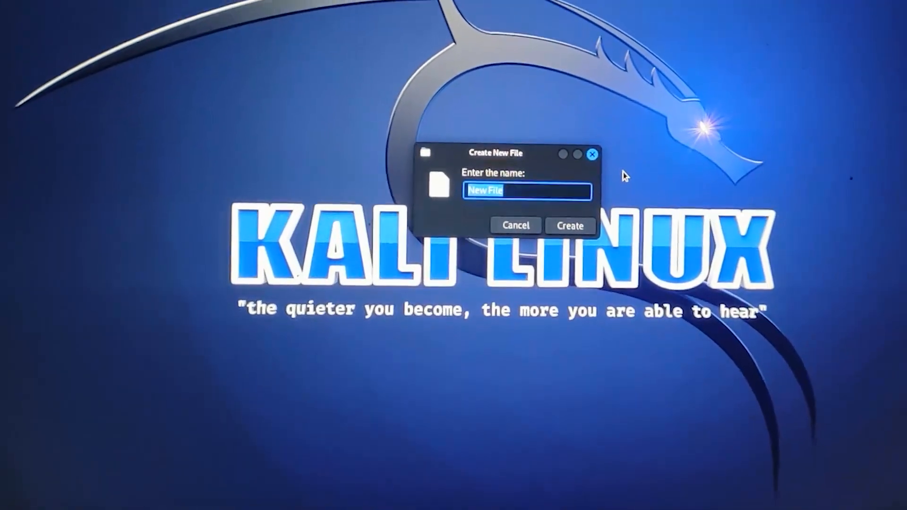
{"action": "type", "text": "tes"}
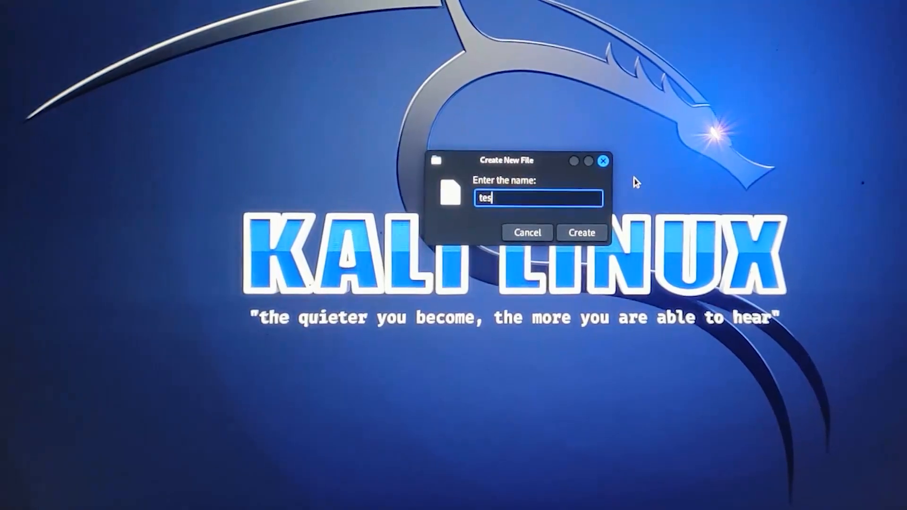
{"action": "type", "text": "t"}
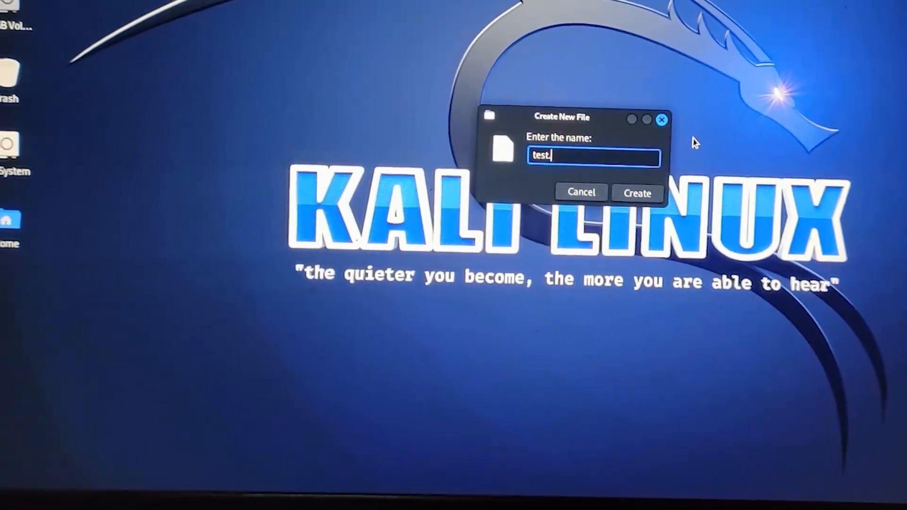
{"action": "type", "text": ".tx"}
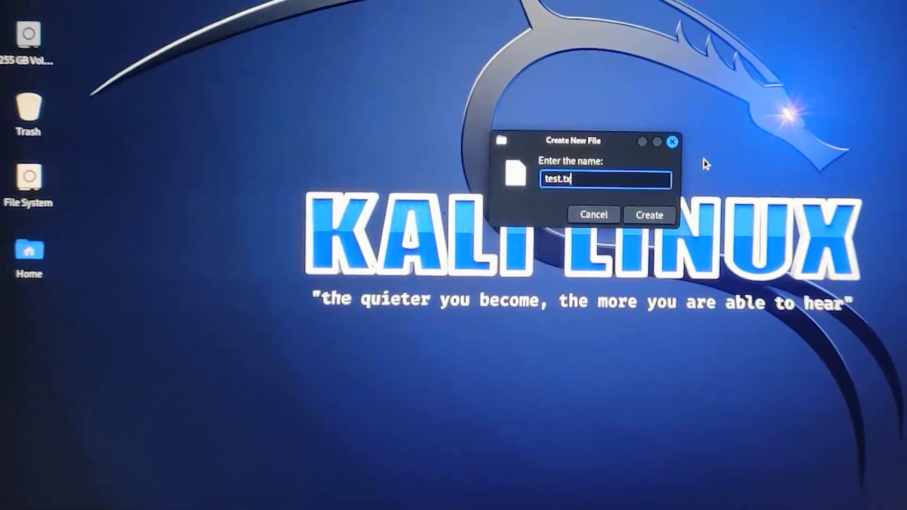
{"action": "type", "text": "t"}
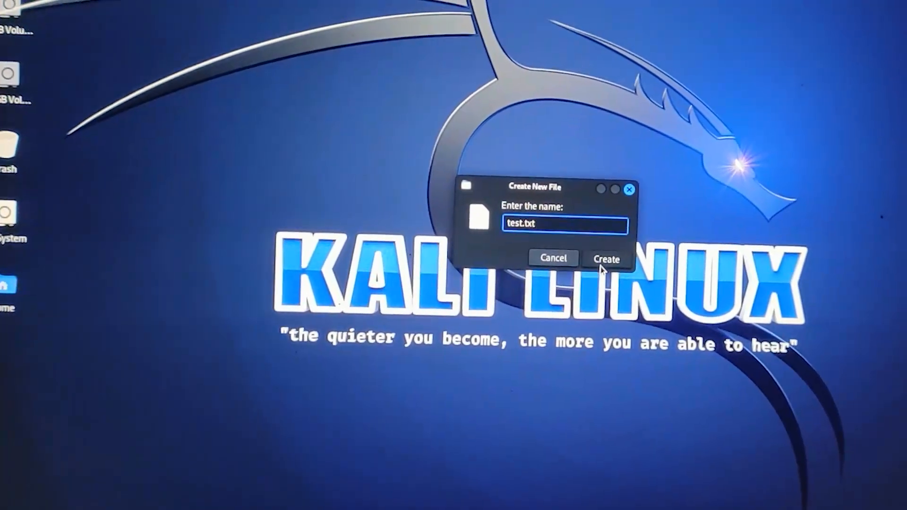
{"action": "left_click", "coordinate": [601, 265]}
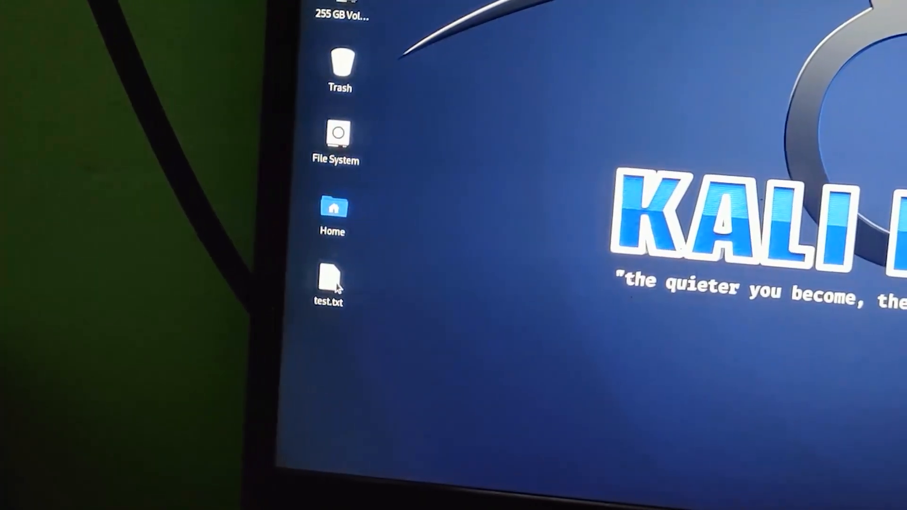
Open test.txt from the desktop, enter the text "ghg", save the file and close the editor.
{"action": "mouse_move", "coordinate": [340, 286]}
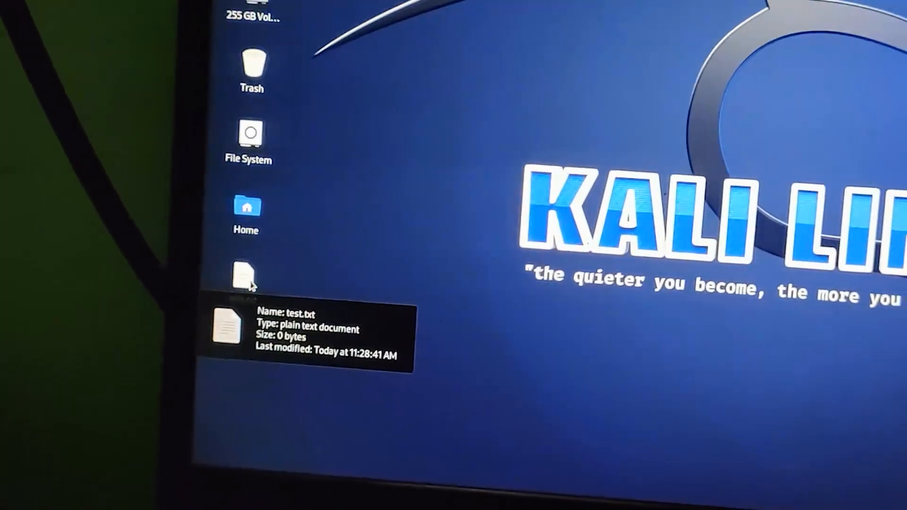
{"action": "double_click", "coordinate": [249, 282]}
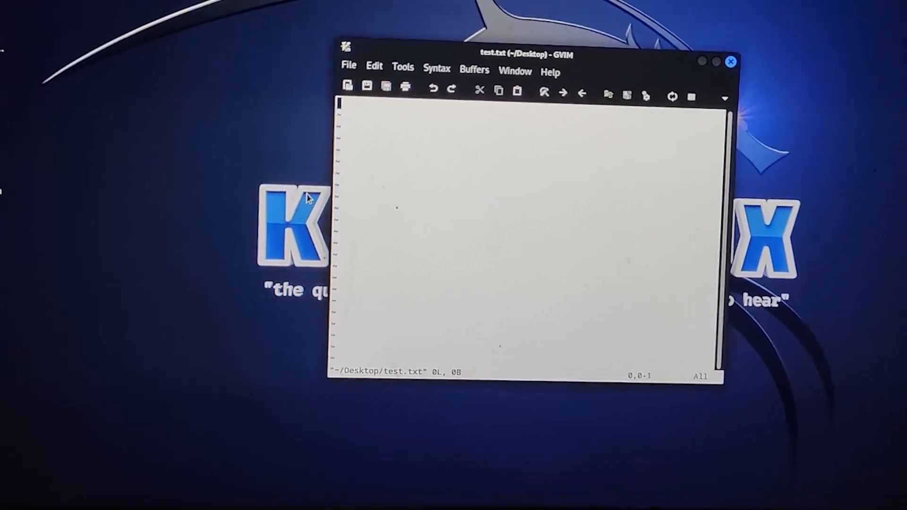
{"action": "type", "text": "ighg"}
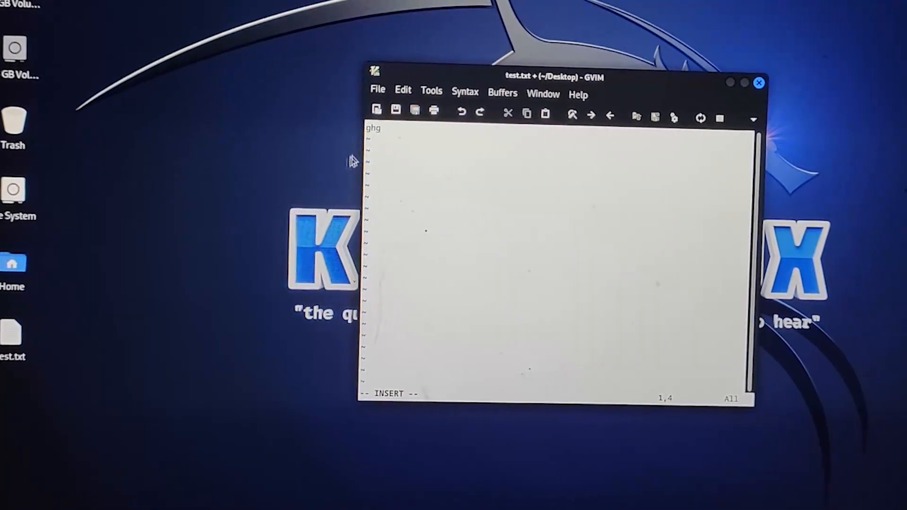
{"action": "left_click", "coordinate": [391, 112]}
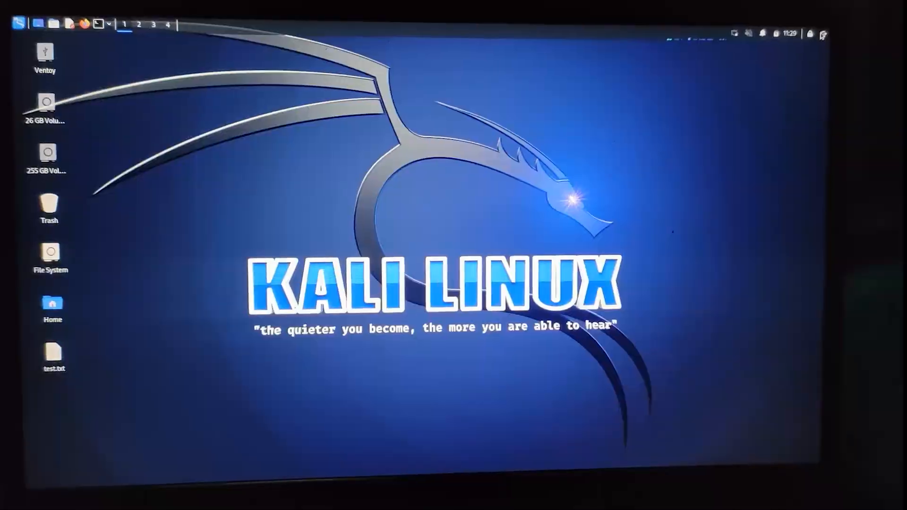
Shut down the running Kali system and start the computer from the USB HDD boot option.
{"action": "left_click", "coordinate": [824, 35]}
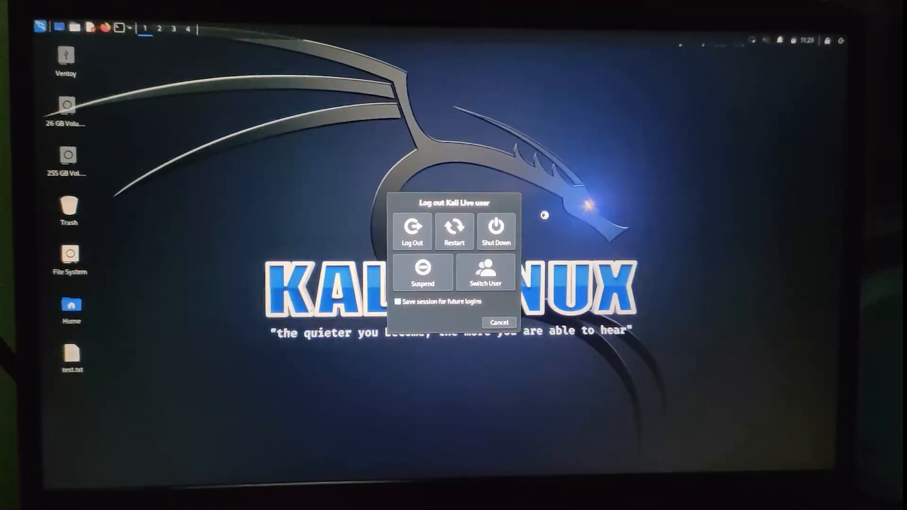
{"action": "left_click", "coordinate": [492, 251]}
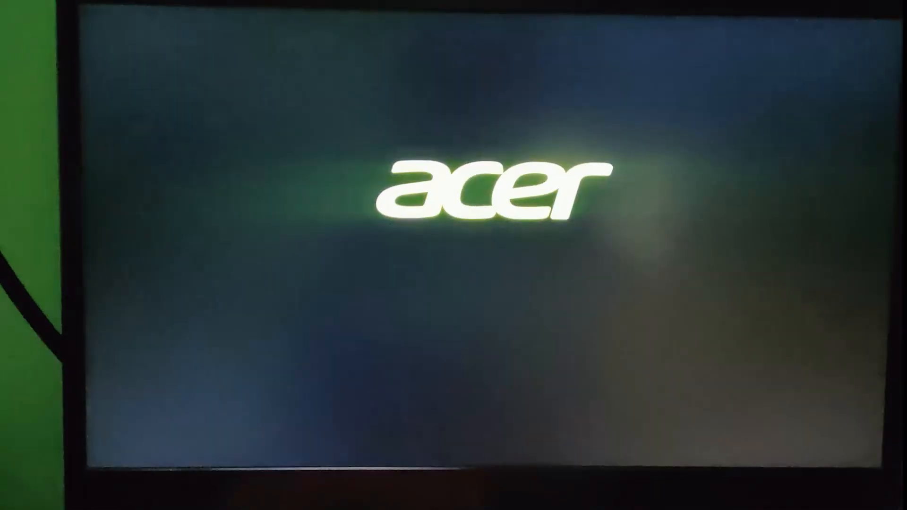
{"action": "key", "text": "F12"}
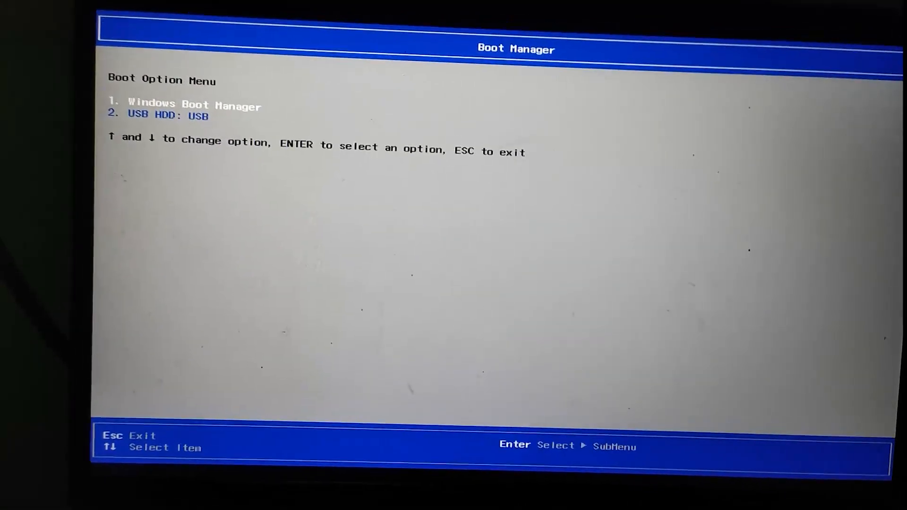
{"action": "key", "text": "Down"}
{"action": "key", "text": "Return"}
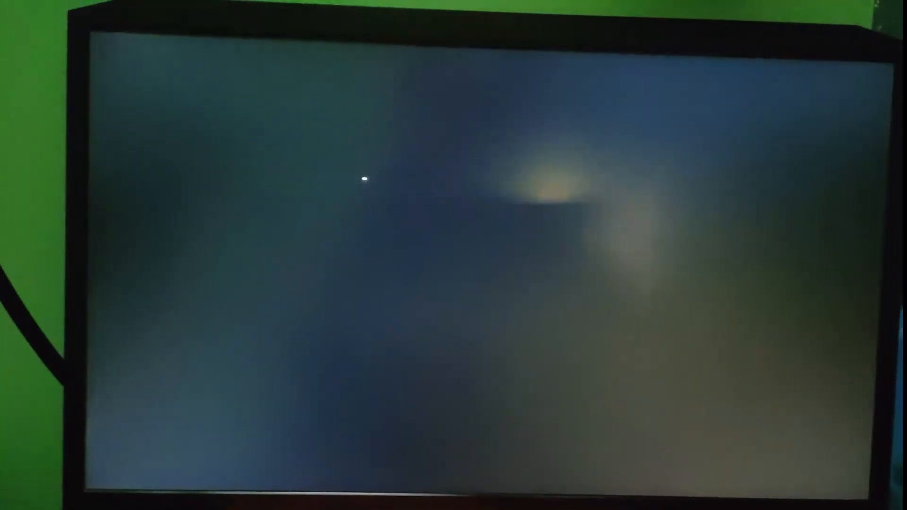
Boot the Kali live ISO from Ventoy in normal mode with /ventoy/persistence_ext4_4GB_persistence.dat.
{"action": "key", "text": "Down"}
{"action": "key", "text": "Return"}
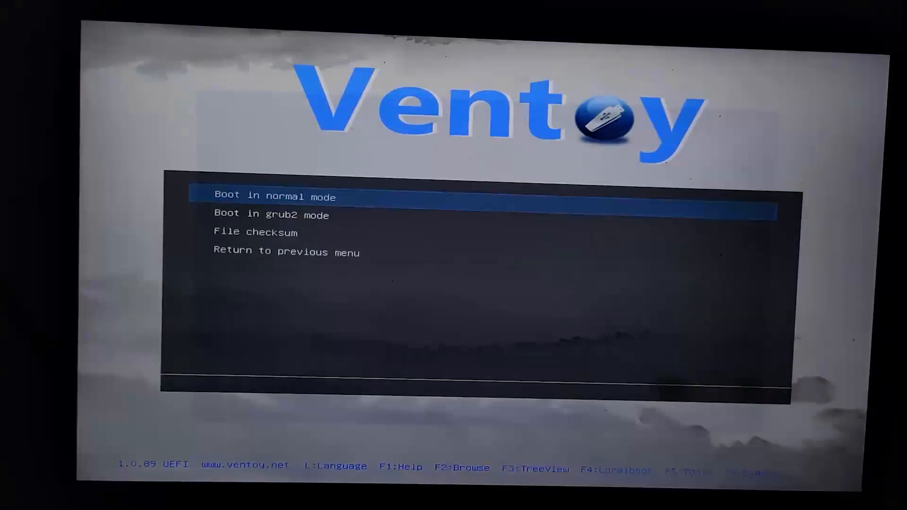
{"action": "key", "text": "Return"}
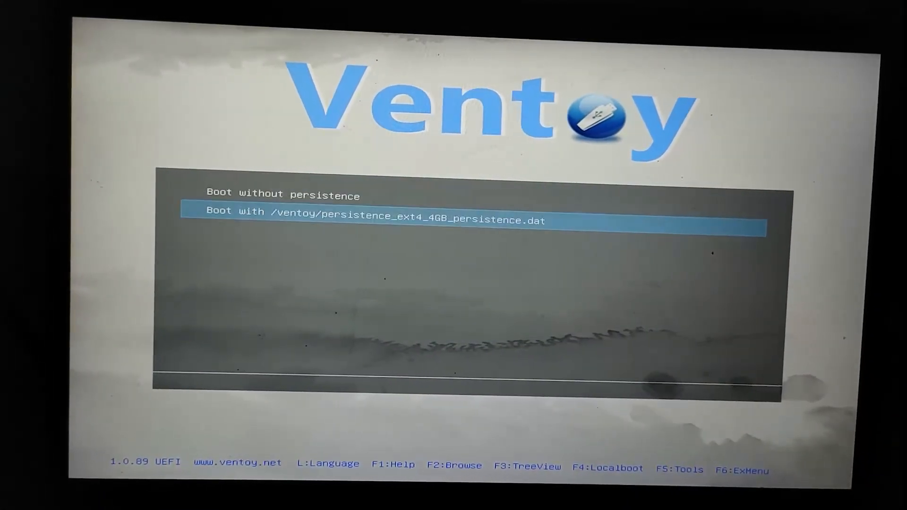
{"action": "key", "text": "Return"}
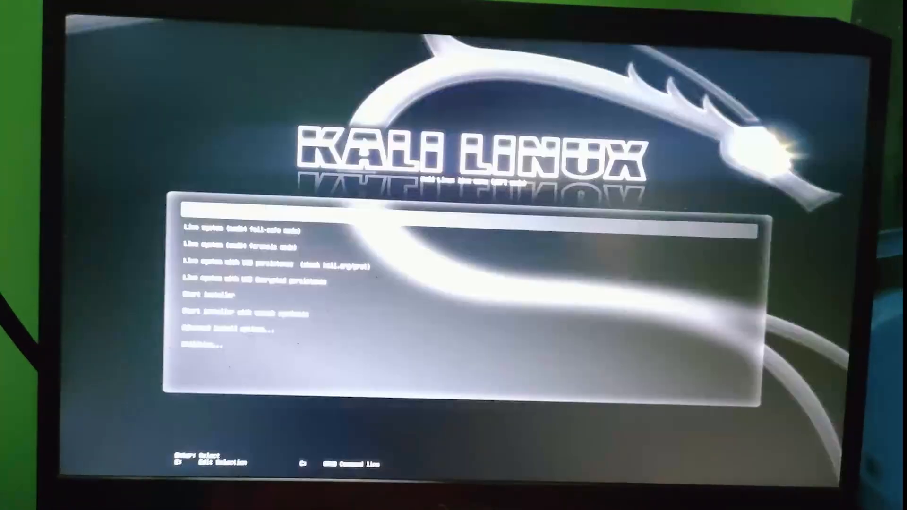
Start the Kali live system with USB persistence, using the unencrypted option.
{"action": "key", "text": "Down"}
{"action": "key", "text": "Down"}
{"action": "key", "text": "Down"}
{"action": "key", "text": "Down"}
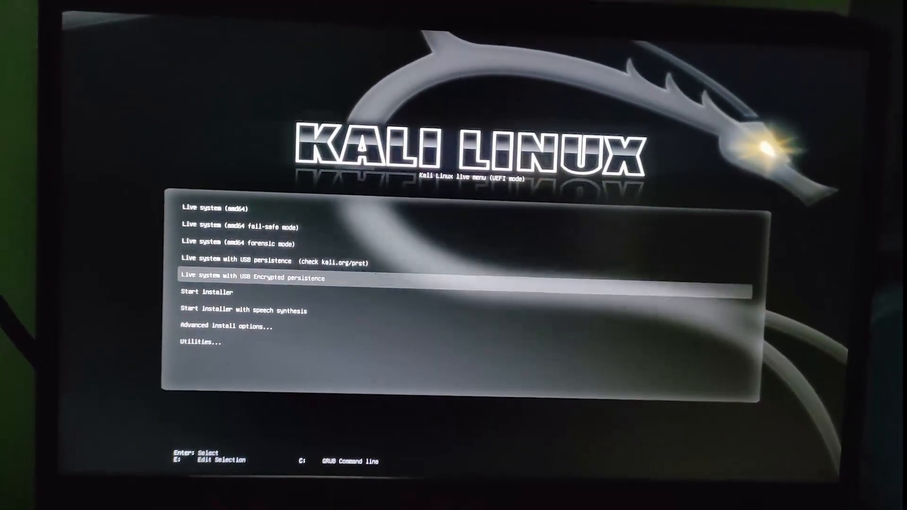
{"action": "key", "text": "Up"}
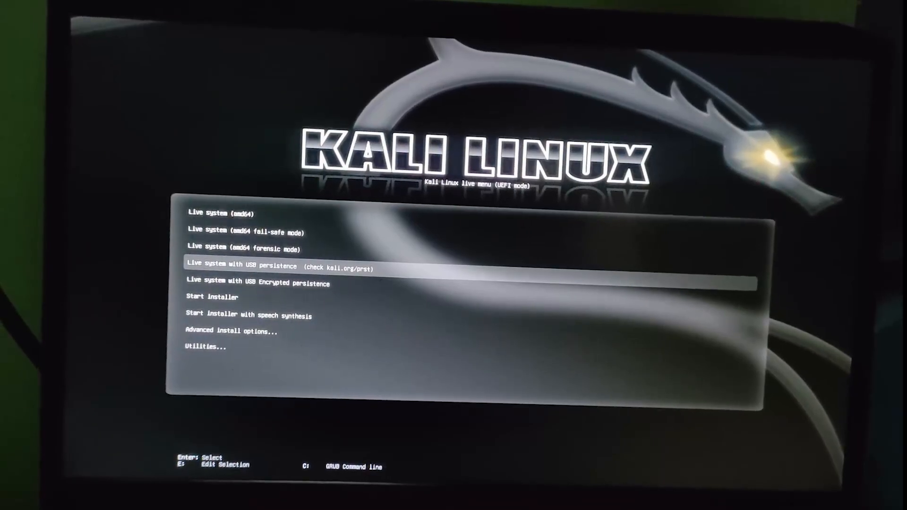
{"action": "key", "text": "Return"}
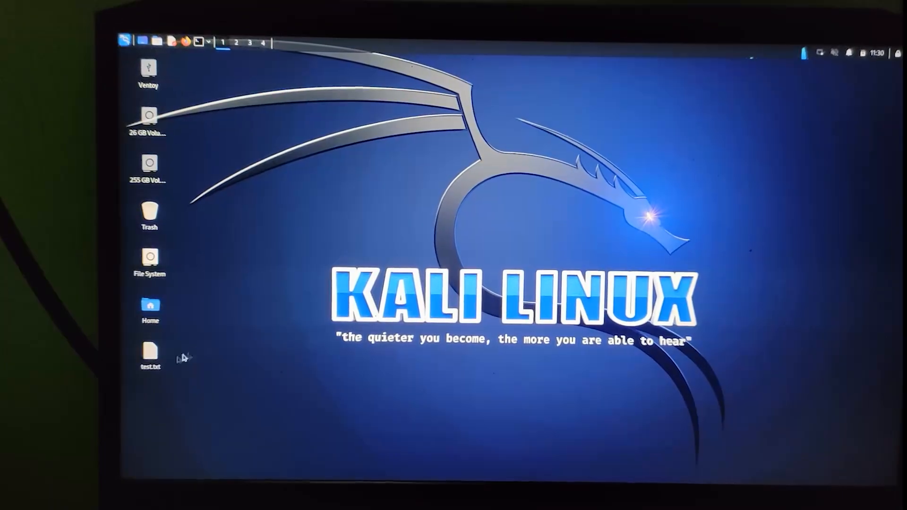
Open test.txt from the Kali desktop to check its saved contents, and close the editor.
{"action": "double_click", "coordinate": [137, 355]}
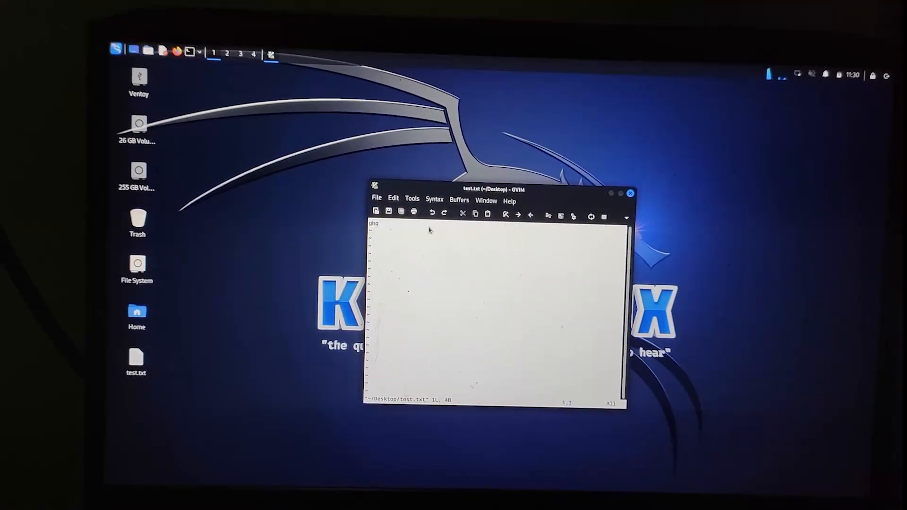
{"action": "left_click", "coordinate": [623, 198]}
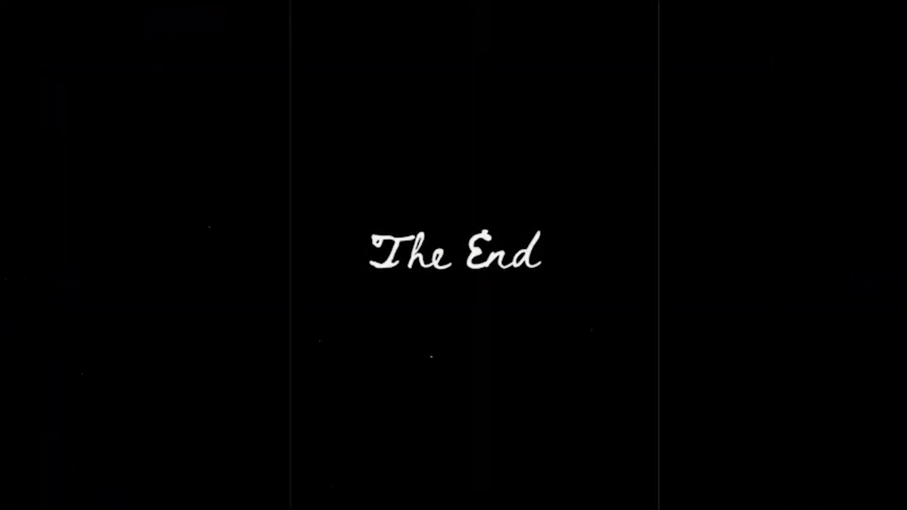